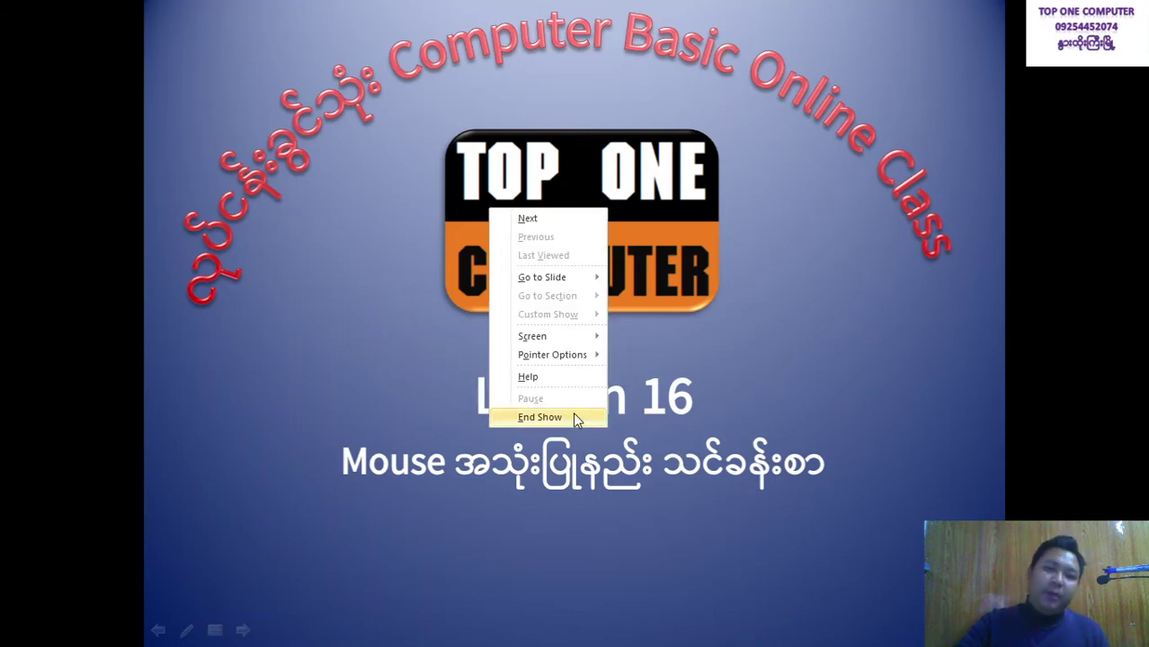
End the PowerPoint slideshow and quit PowerPoint, leaving the bare desktop.
left_click(575, 419)
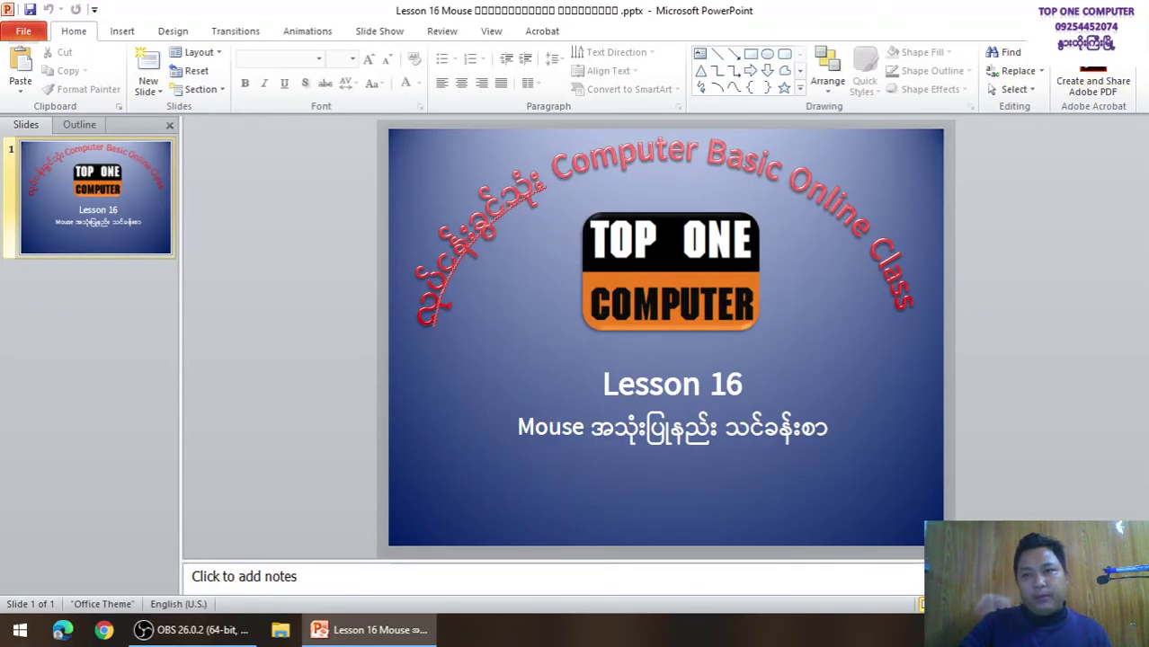
key("alt+F4")
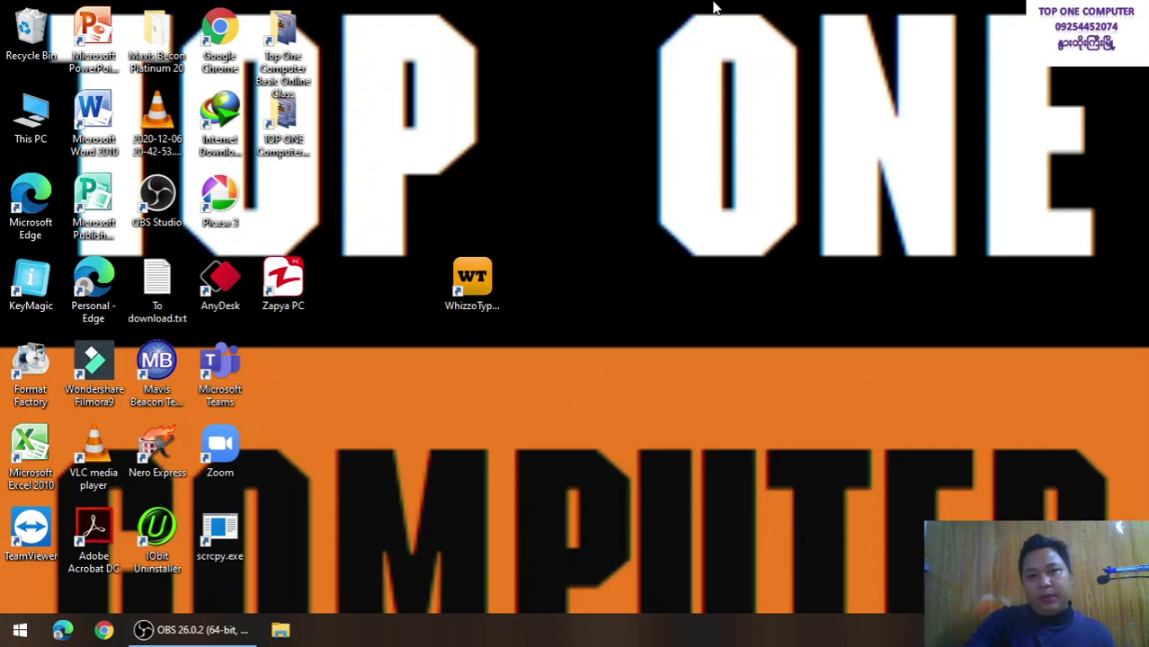
Refresh the desktop and move the WhizzoTypingTutor shortcut up beside Picasa 3.
right_click(726, 76)
left_click(813, 163)
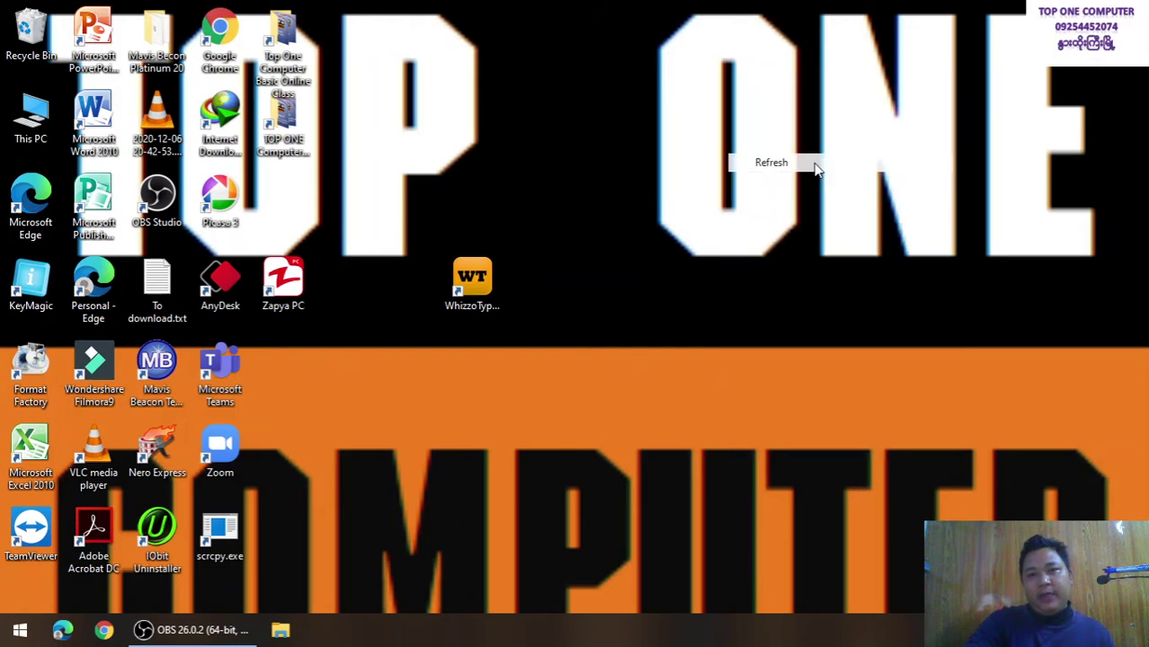
mouse_move(493, 292)
left_mouse_down()
mouse_move(319, 230)
mouse_move(433, 306)
mouse_move(306, 224)
left_mouse_up()
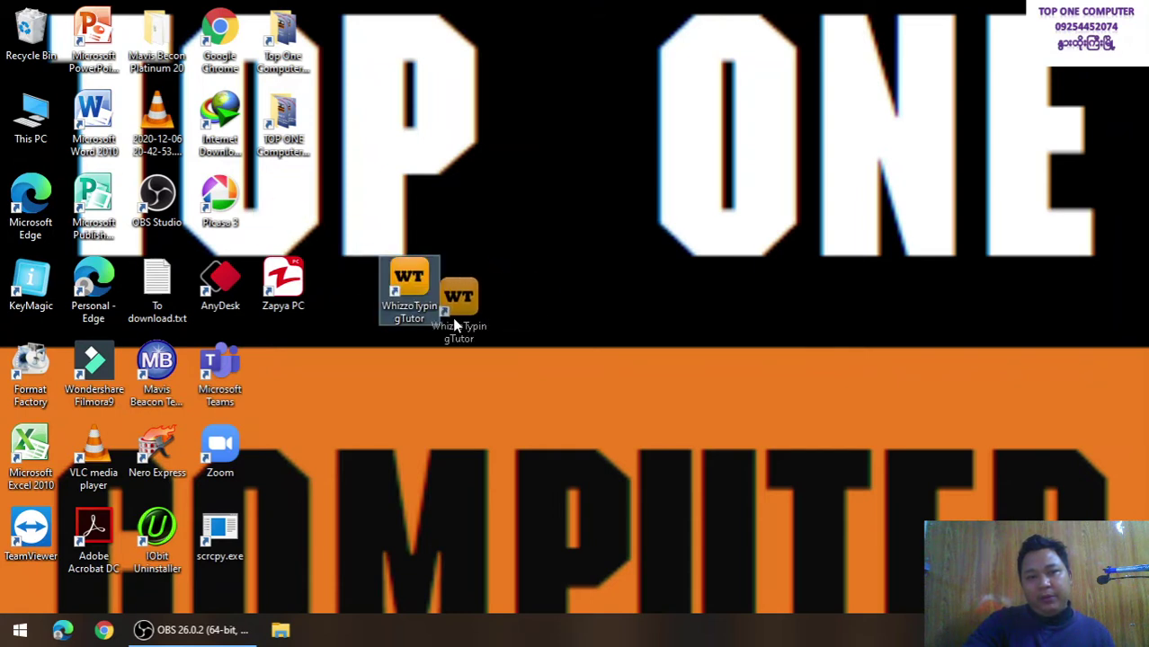
Refresh the desktop several more times from its right-click menu.
right_click(479, 194)
left_click(536, 92)
right_click(534, 86)
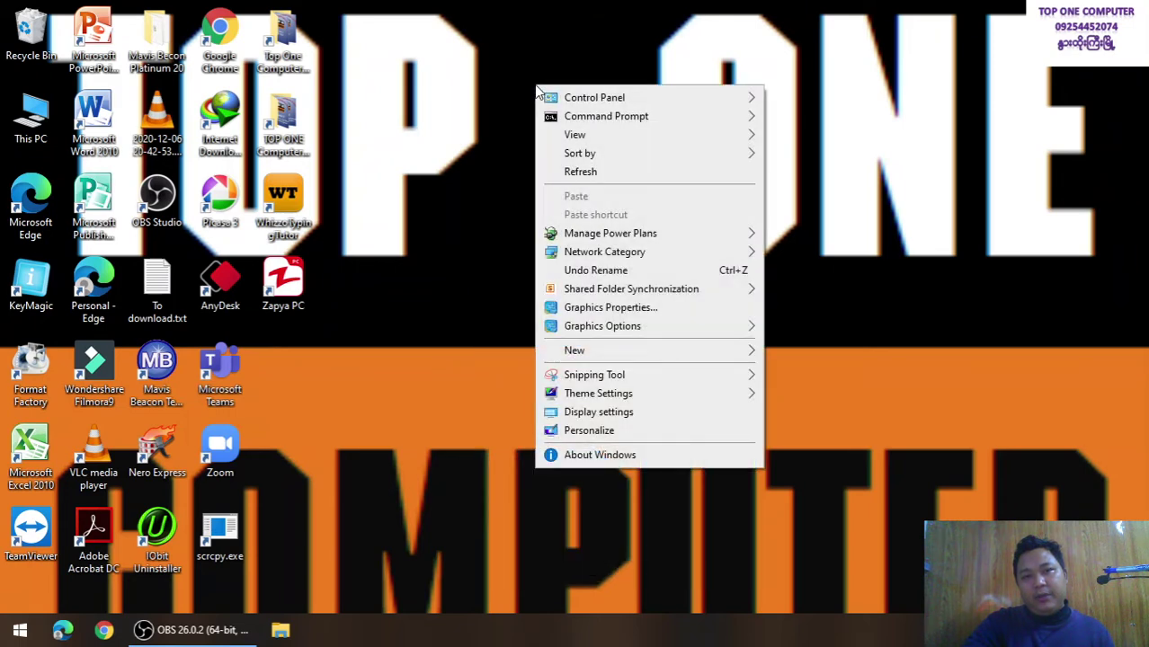
left_click(546, 169)
right_click(545, 174)
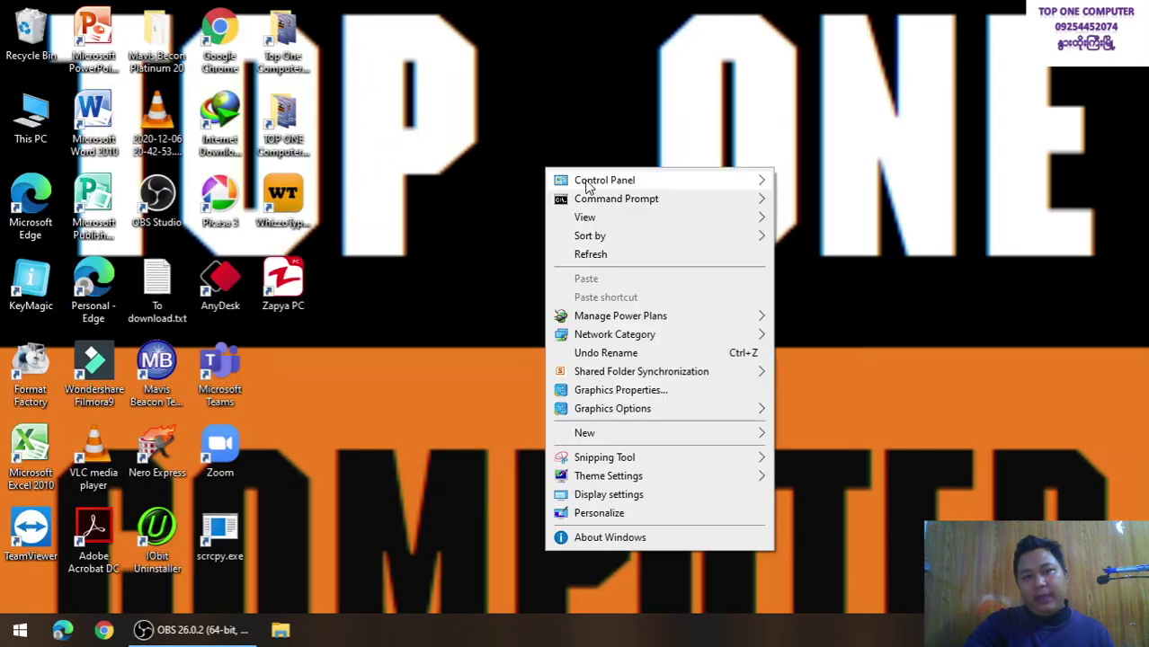
left_click(620, 257)
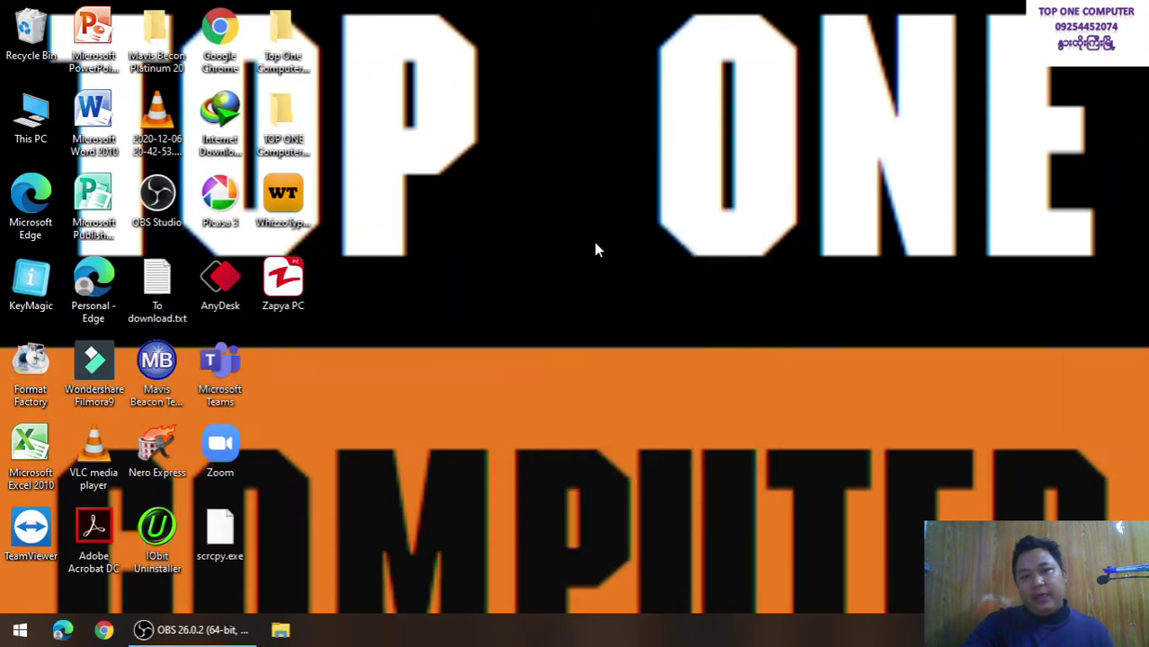
right_click(545, 192)
left_click(597, 282)
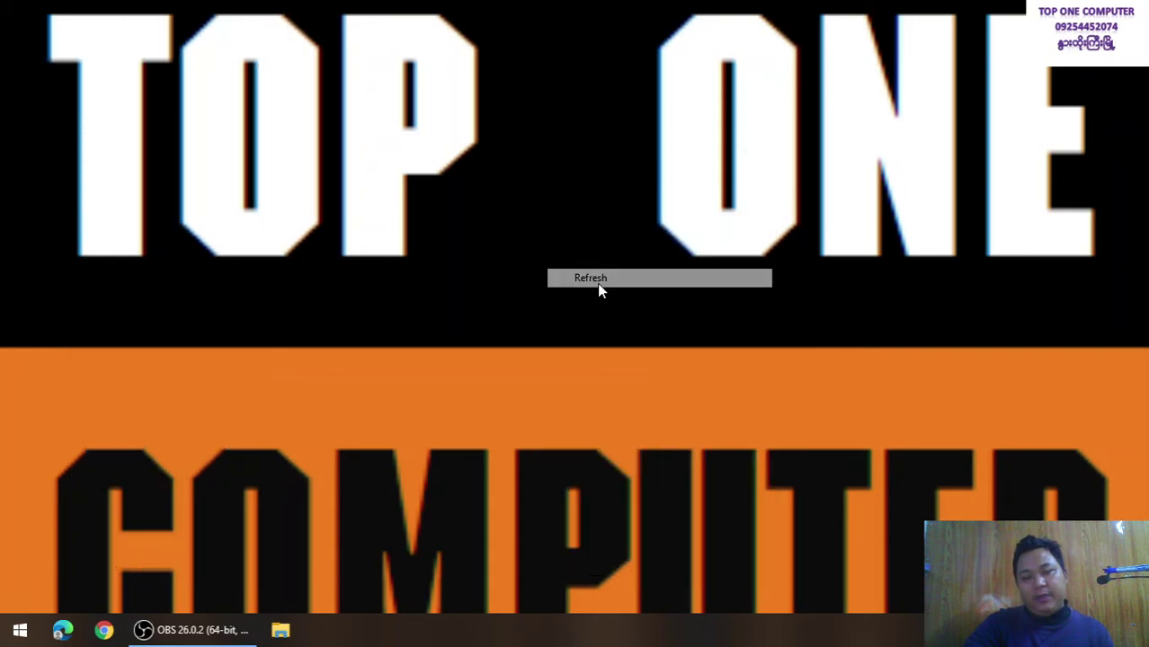
right_click(527, 261)
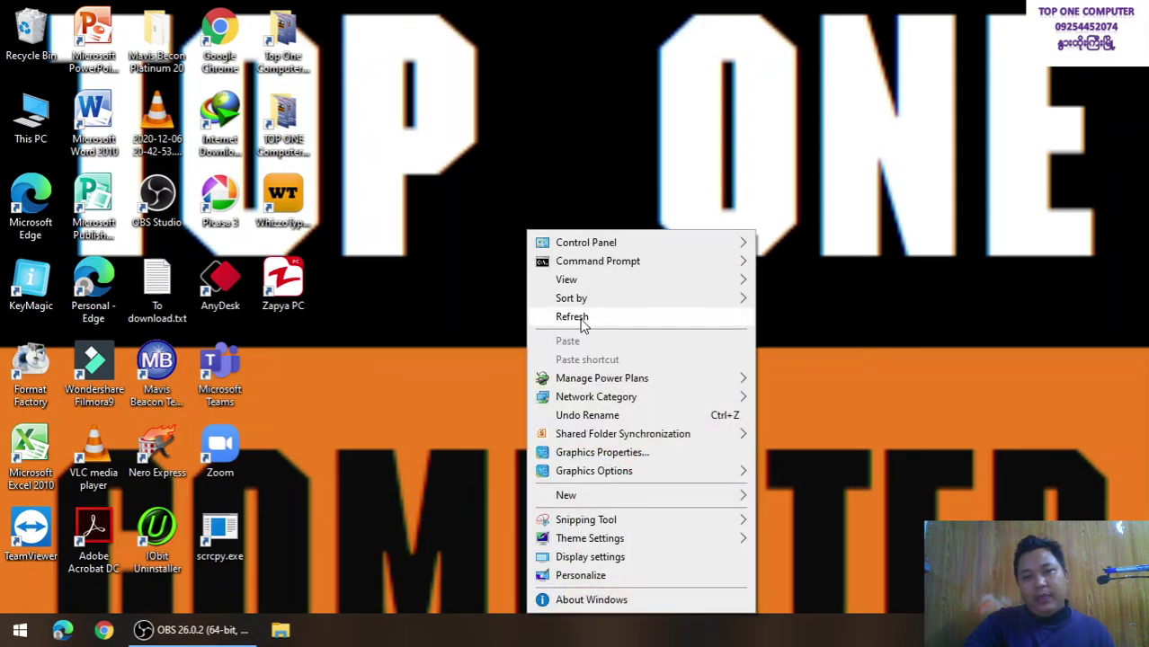
left_click(584, 320)
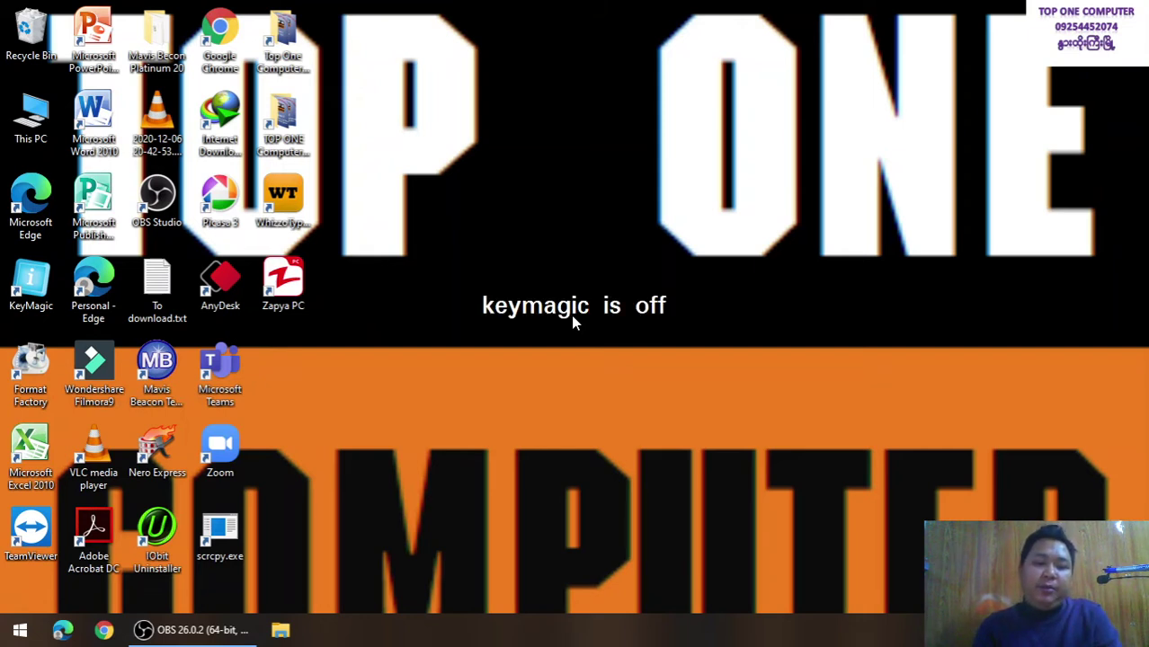
Launch Paint from the Run dialog, maximize it, and enlarge the canvas to 1274 × 536 px.
key("super+r")
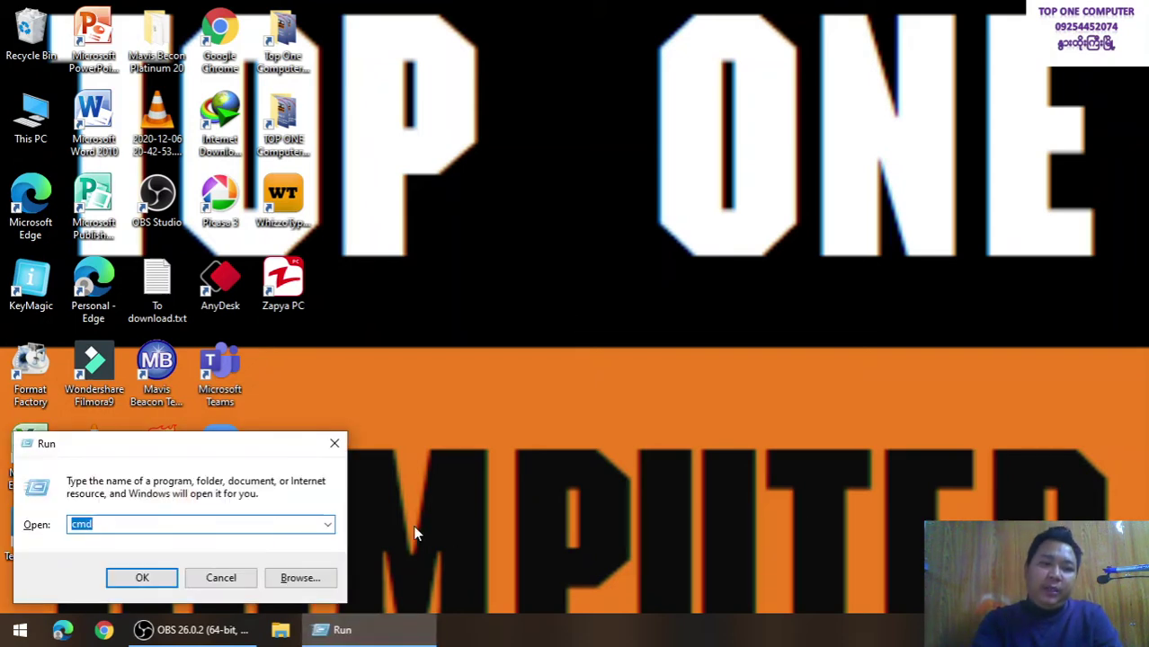
type("ms")
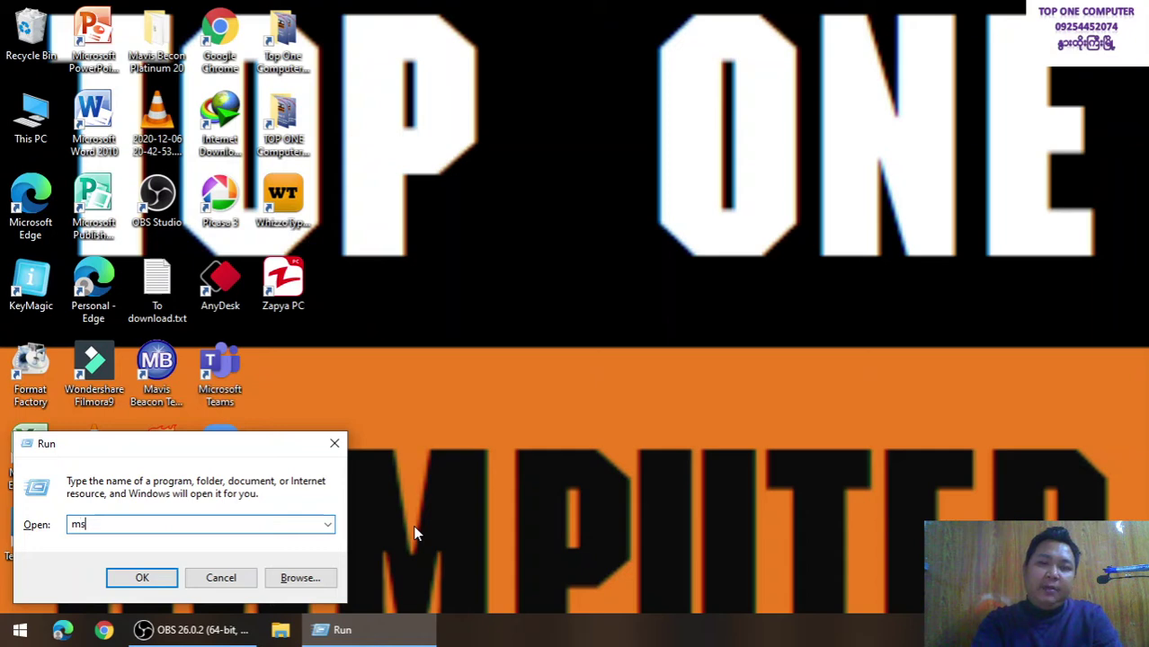
type("nt")
key("Return")
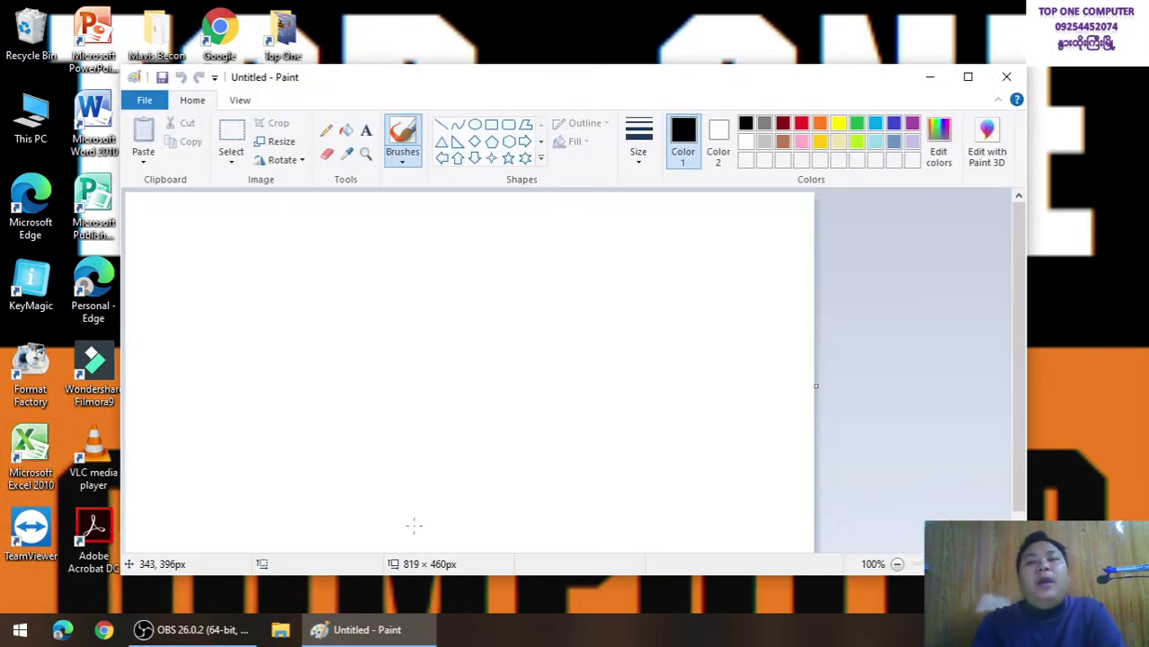
left_click(967, 77)
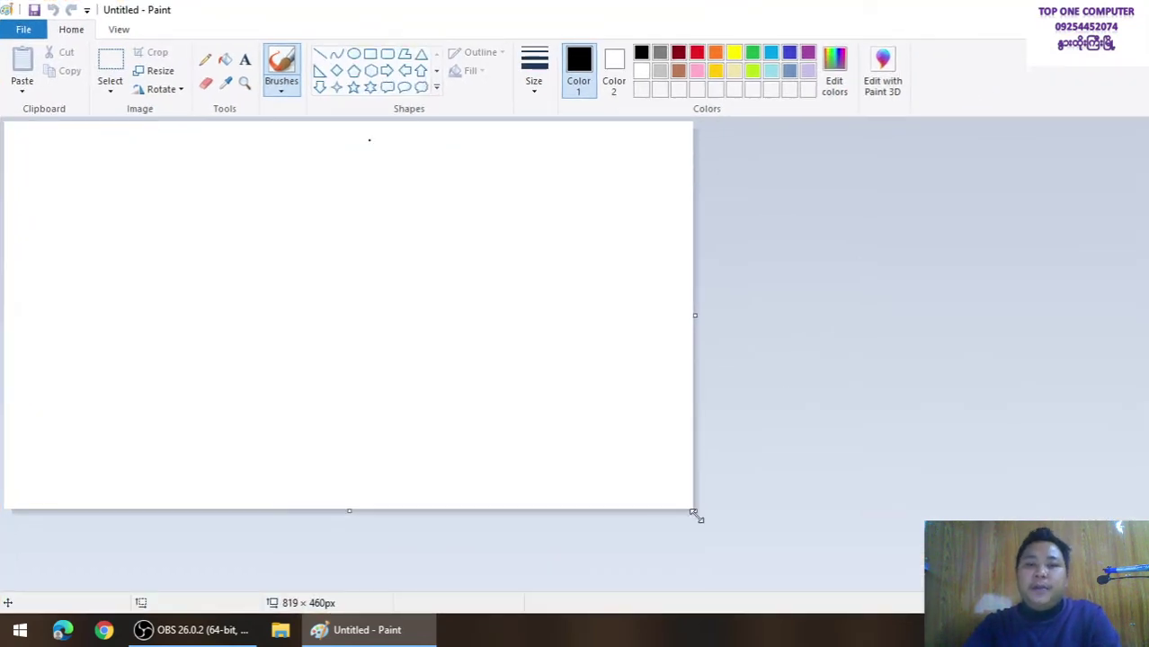
mouse_move(689, 511)
left_mouse_down()
mouse_move(1057, 579)
mouse_move(1077, 574)
left_mouse_up()
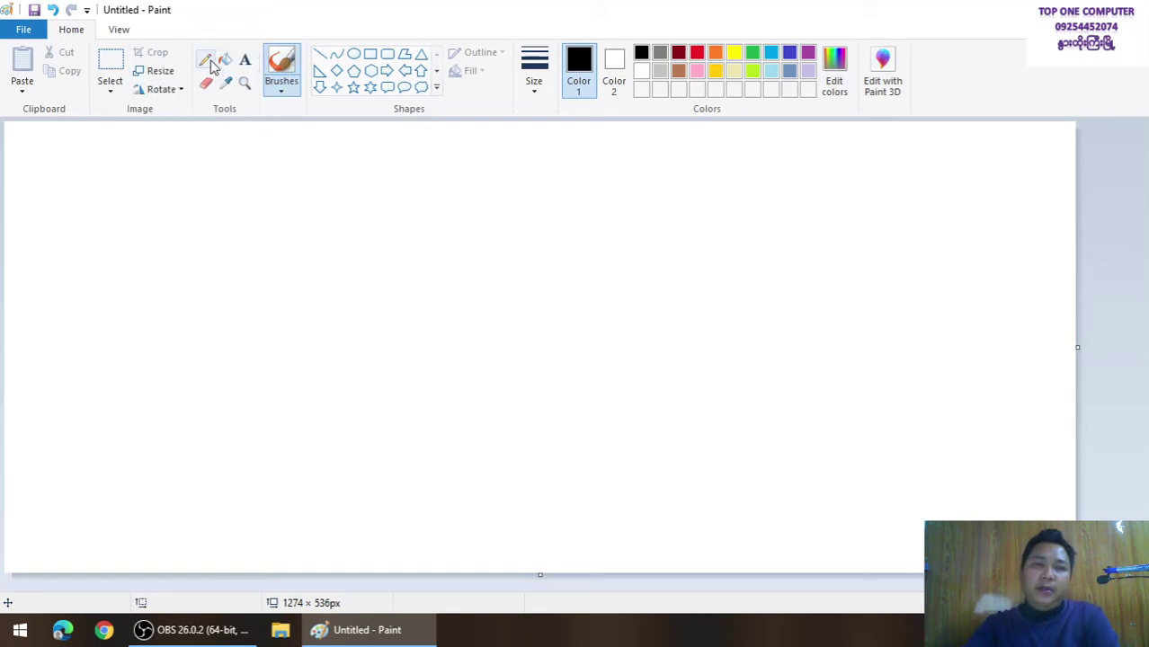
Choose the Pencil tool and undo a stray first curve.
left_click(207, 62)
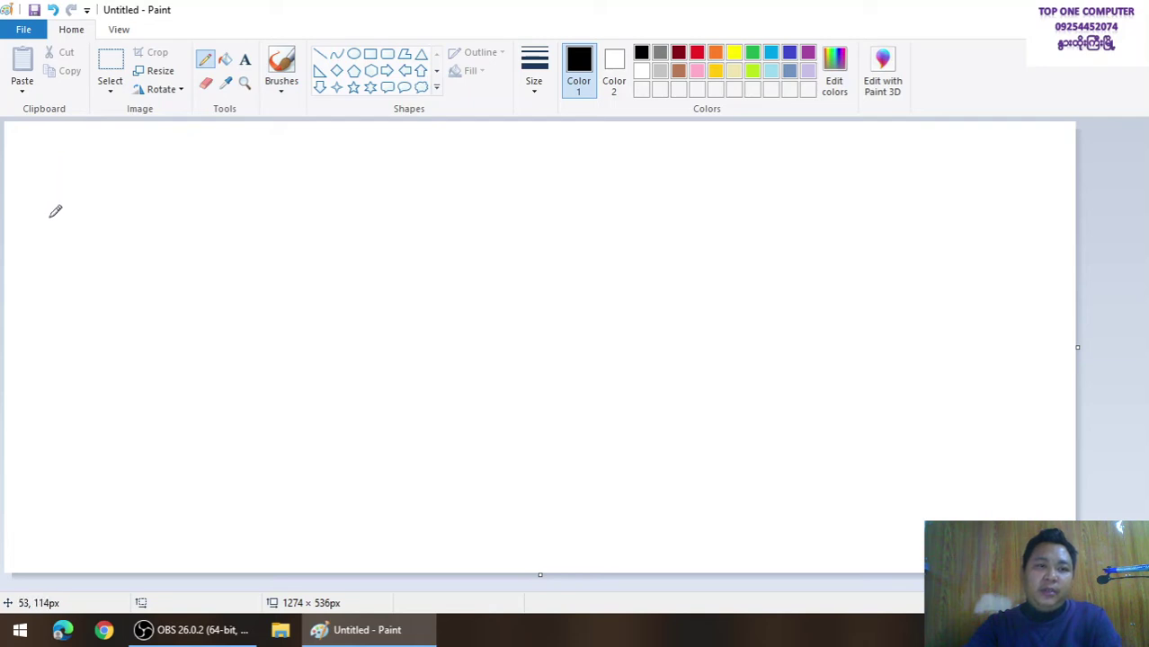
mouse_move(51, 223)
left_mouse_down()
mouse_move(90, 144)
mouse_move(141, 572)
mouse_move(111, 432)
left_mouse_up()
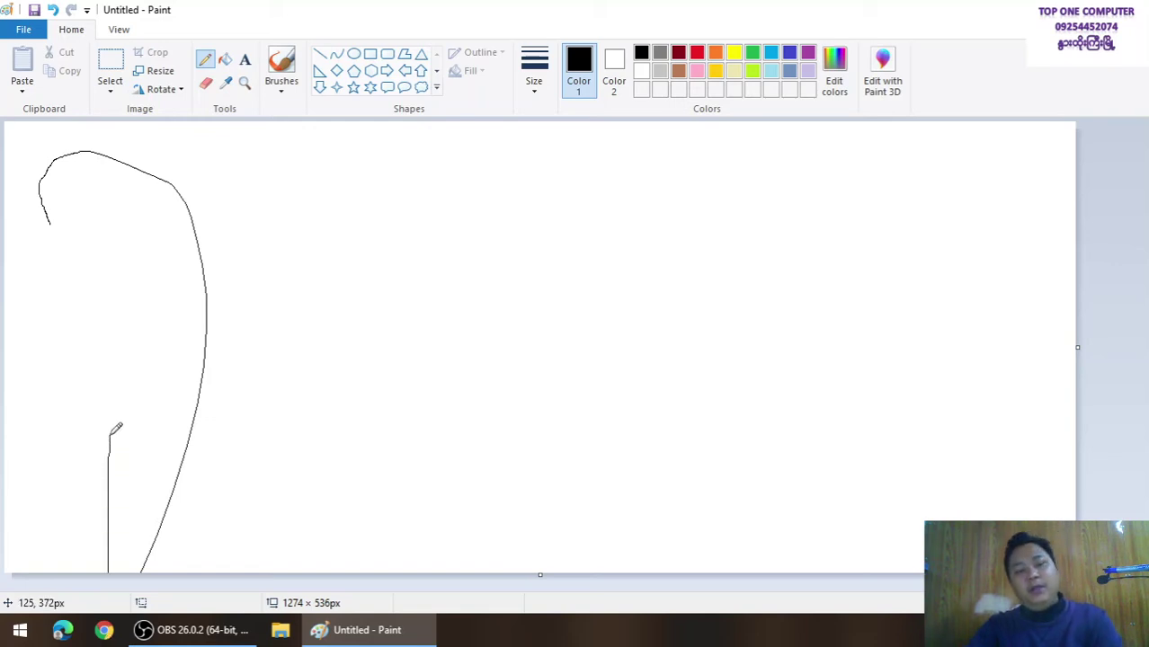
key("ctrl+z")
key("ctrl+z")
key("ctrl+z")
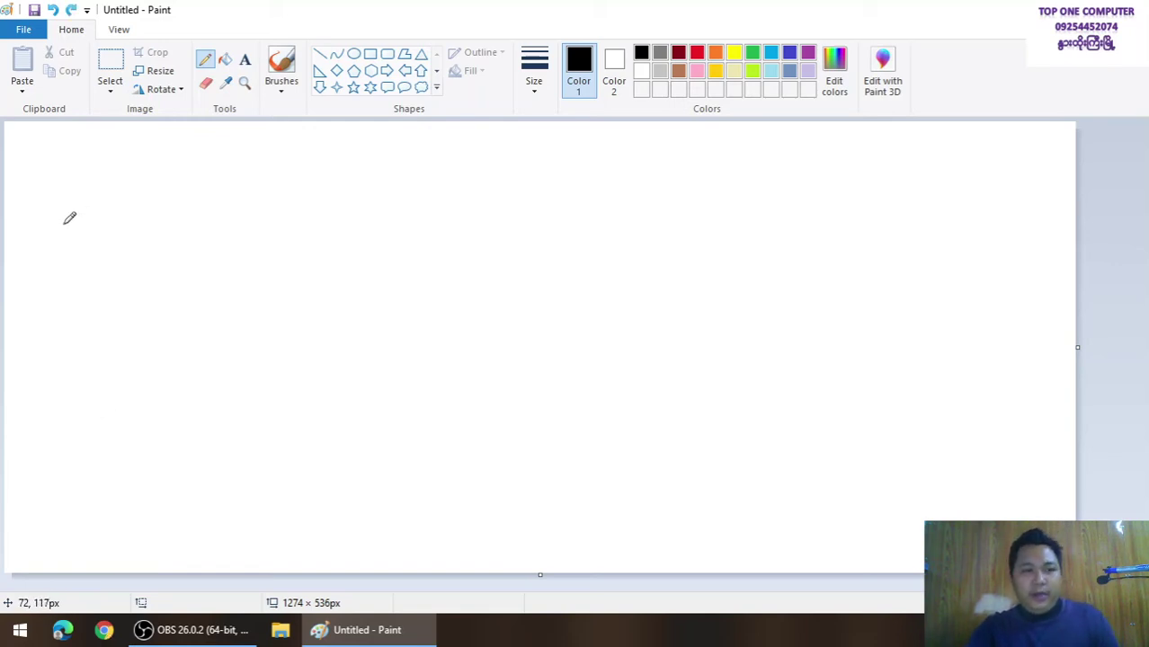
Freehand seven circles across the top and a long curved stroke beneath them.
mouse_move(62, 230)
left_mouse_down()
mouse_move(46, 210)
mouse_move(75, 159)
mouse_move(108, 167)
mouse_move(123, 193)
mouse_move(110, 219)
mouse_move(63, 231)
left_mouse_up()
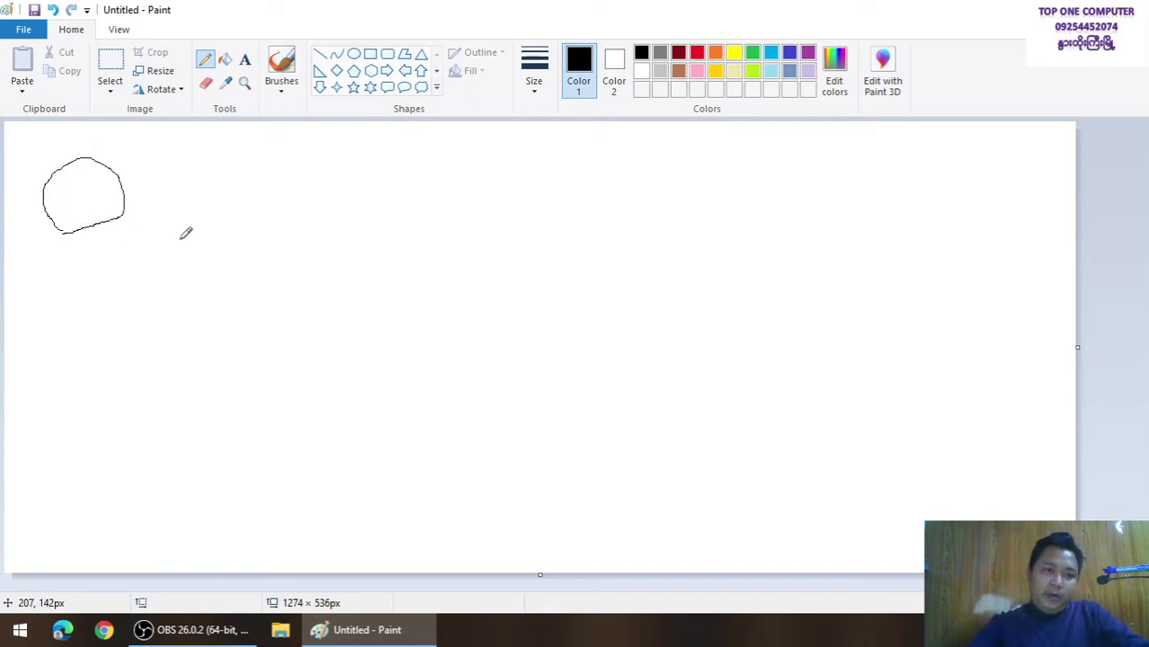
mouse_move(206, 225)
left_mouse_down()
mouse_move(192, 225)
mouse_move(169, 193)
mouse_move(199, 151)
mouse_move(251, 167)
mouse_move(238, 210)
mouse_move(180, 228)
left_mouse_up()
mouse_move(331, 222)
left_mouse_down()
mouse_move(284, 187)
mouse_move(308, 151)
mouse_move(365, 171)
mouse_move(350, 213)
mouse_move(325, 222)
left_mouse_up()
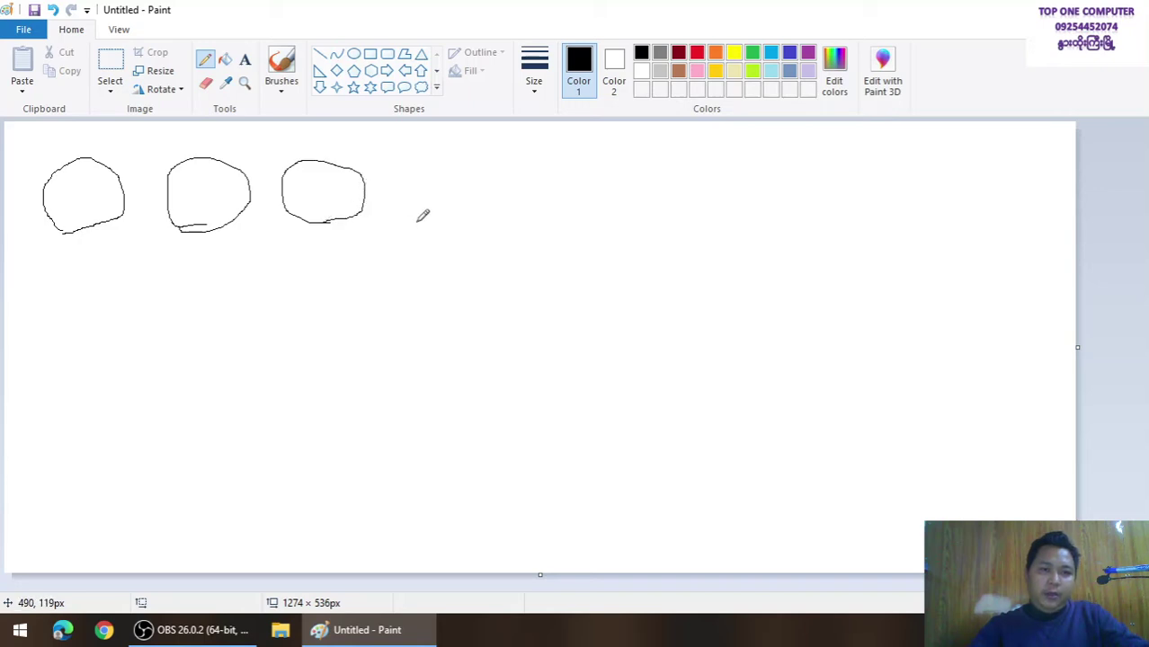
mouse_move(416, 221)
left_mouse_down()
mouse_move(400, 160)
mouse_move(428, 159)
mouse_move(469, 190)
mouse_move(449, 218)
mouse_move(419, 223)
left_mouse_up()
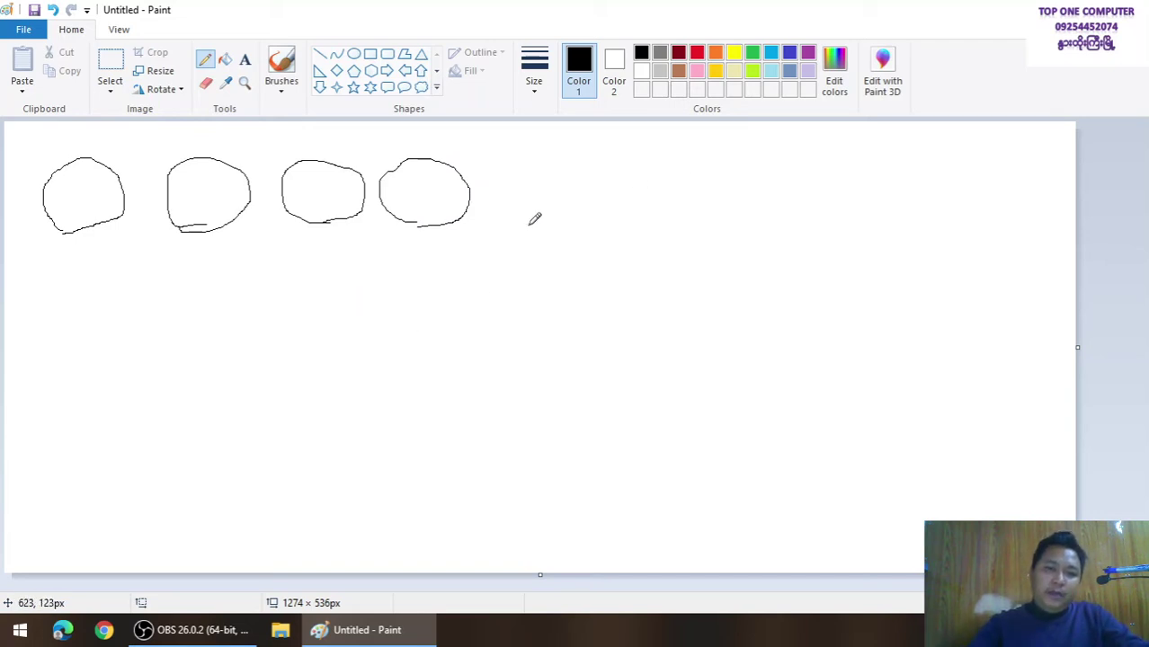
left_click_drag(528, 225, 505, 193)
mouse_move(557, 154)
left_mouse_down()
mouse_move(614, 184)
mouse_move(530, 224)
left_mouse_up()
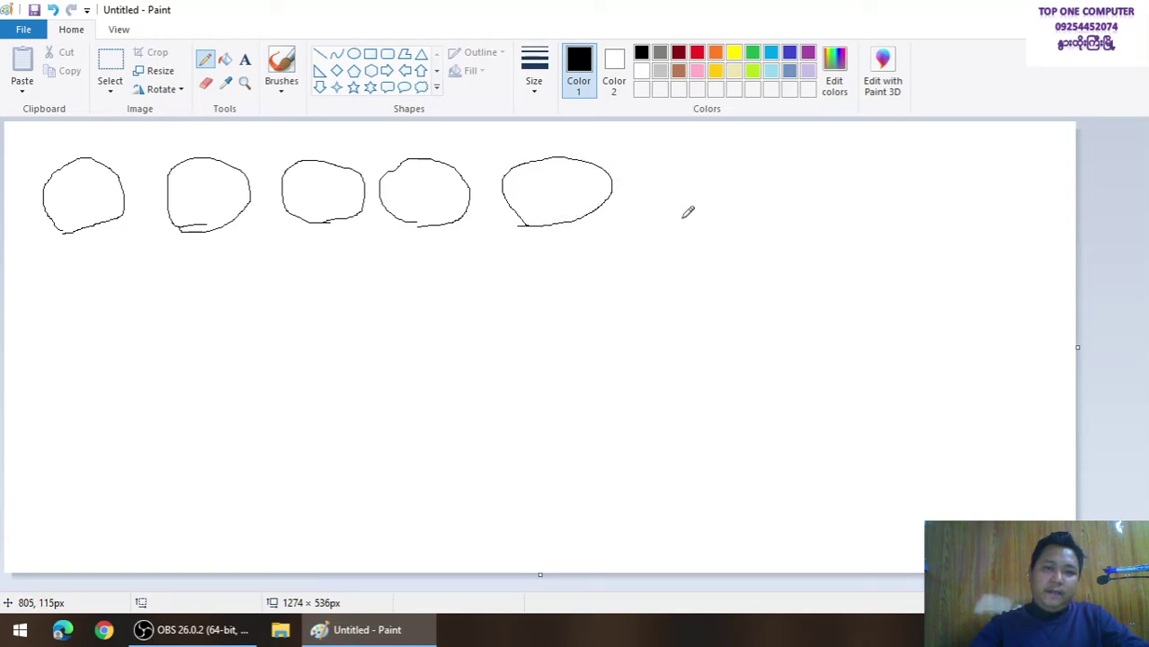
mouse_move(683, 217)
left_mouse_down()
mouse_move(652, 169)
mouse_move(685, 150)
mouse_move(748, 183)
mouse_move(717, 221)
mouse_move(674, 228)
mouse_move(660, 218)
left_mouse_up()
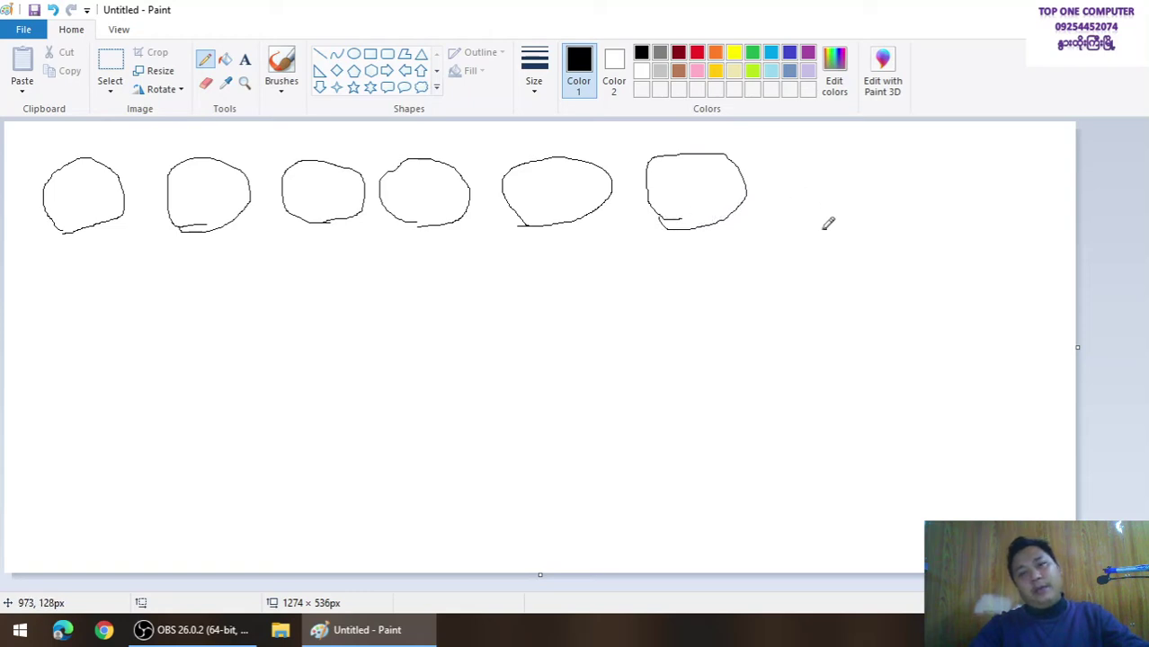
mouse_move(825, 229)
left_mouse_down()
mouse_move(776, 176)
mouse_move(866, 150)
mouse_move(887, 196)
mouse_move(859, 227)
mouse_move(816, 235)
left_mouse_up()
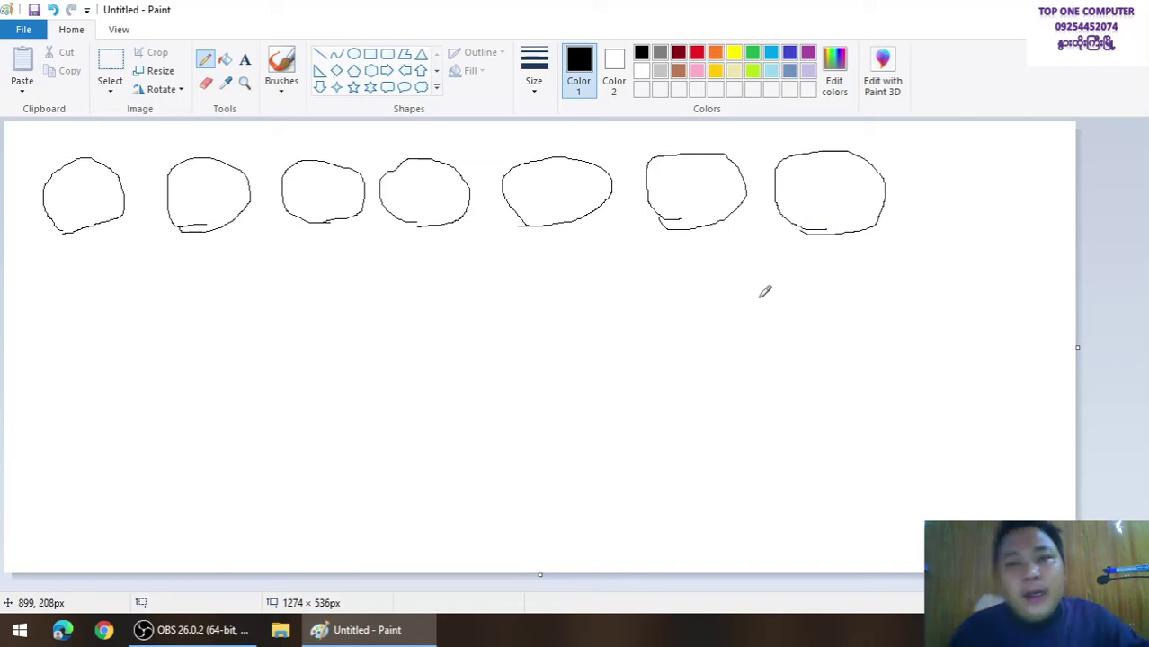
mouse_move(824, 316)
left_mouse_down()
mouse_move(492, 343)
mouse_move(508, 286)
mouse_move(558, 295)
left_mouse_up()
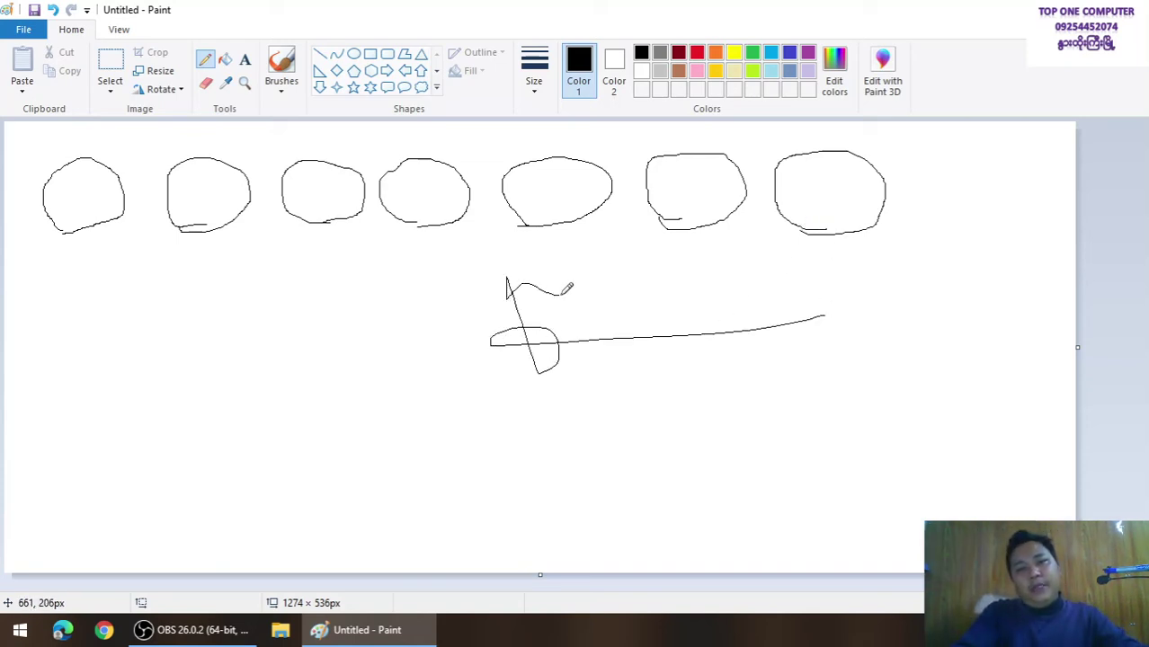
Erase the middle scribble and long curve, keeping only the seven ovals.
left_click(206, 84)
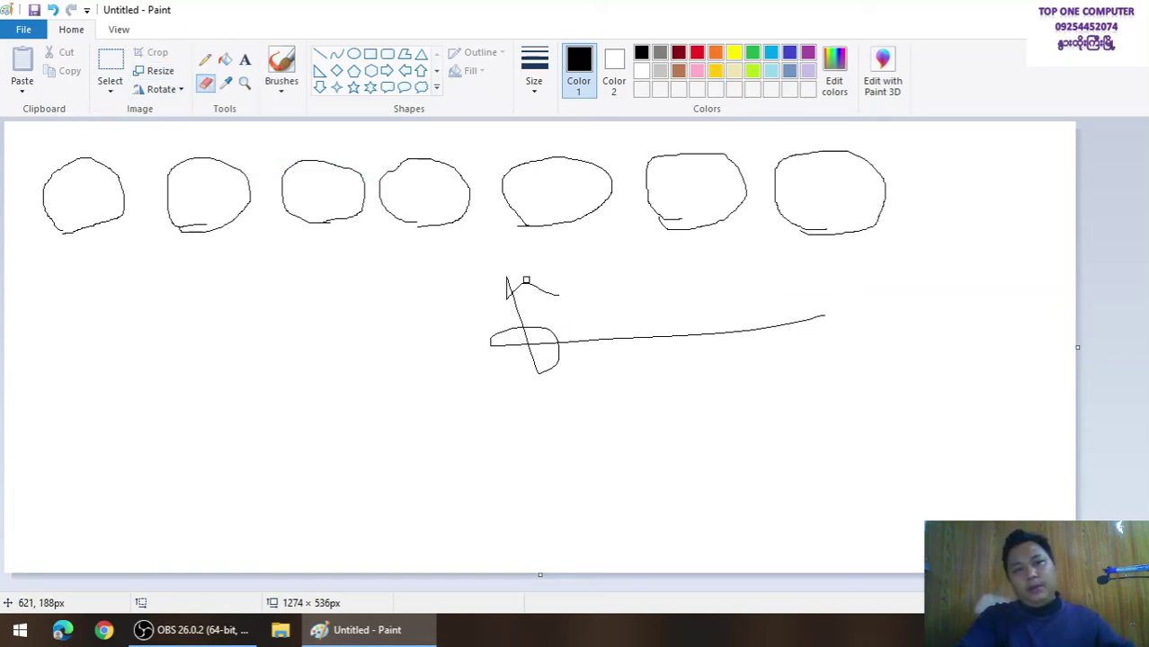
left_click_drag(517, 281, 514, 297)
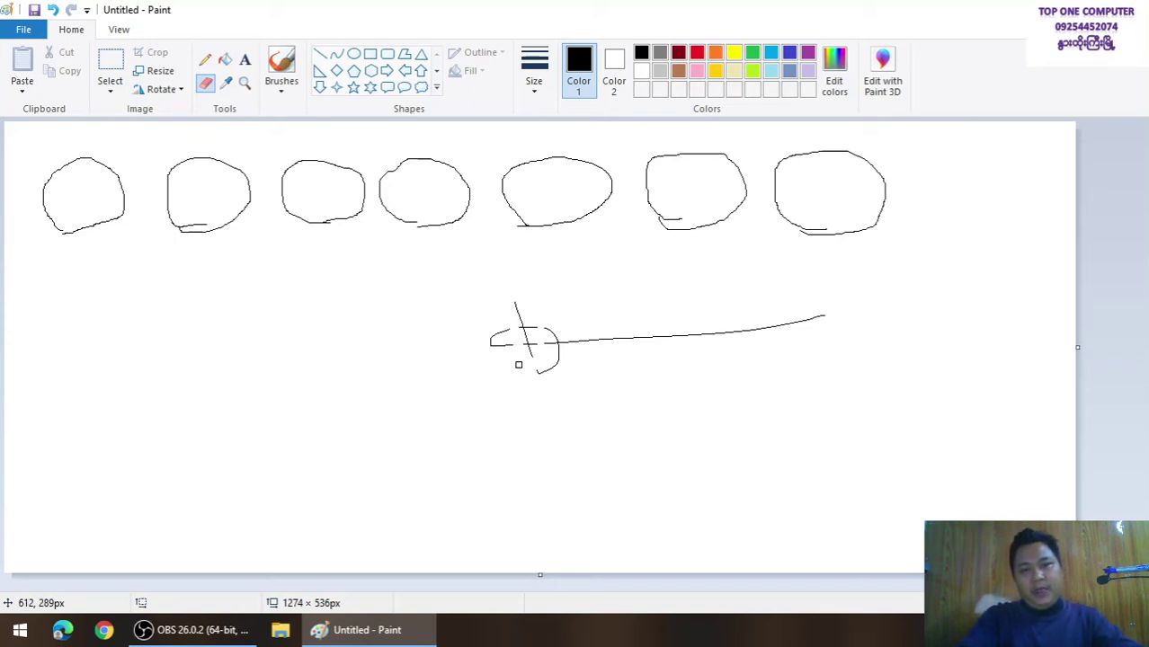
left_click_drag(518, 364, 521, 354)
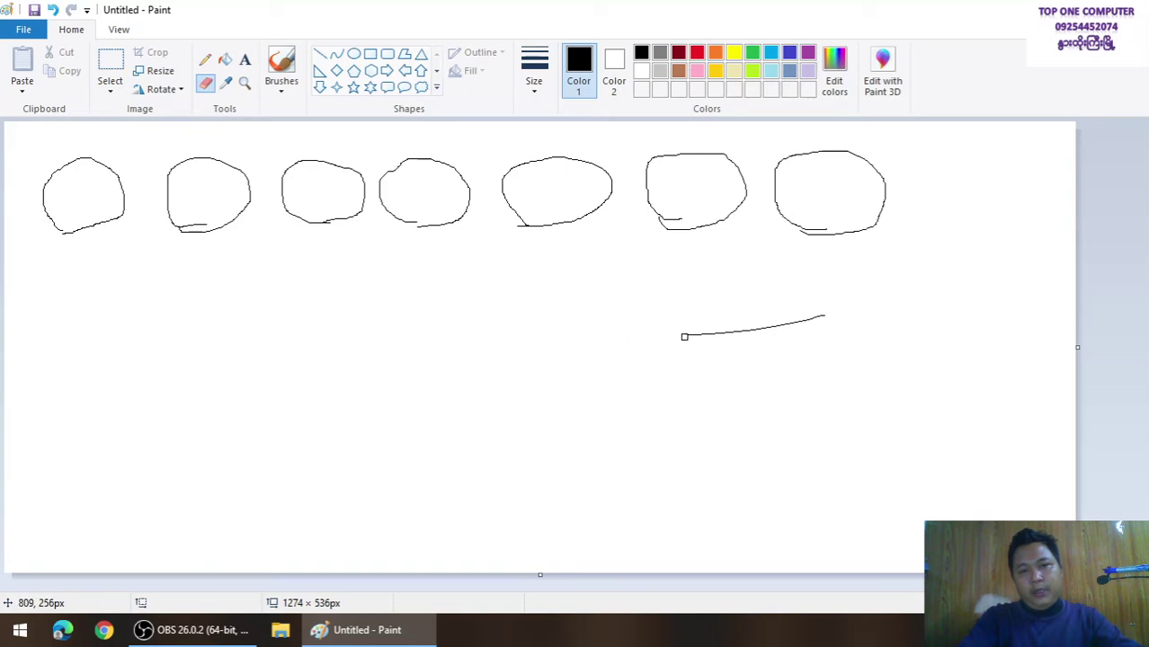
left_click_drag(691, 337, 826, 315)
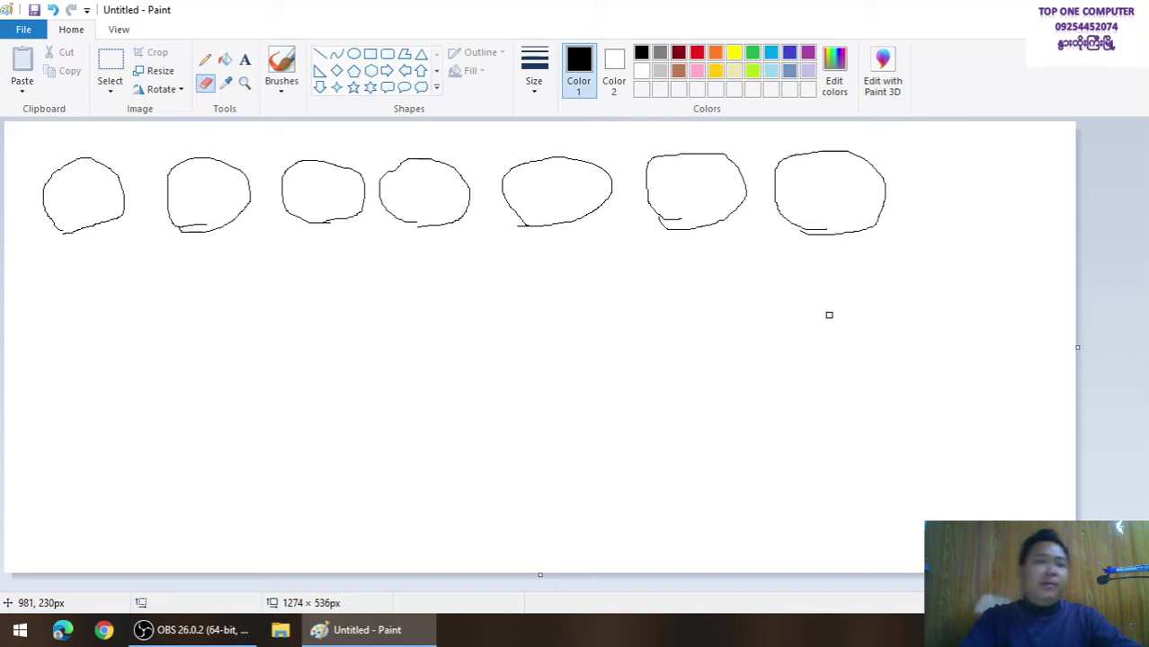
left_click(206, 60)
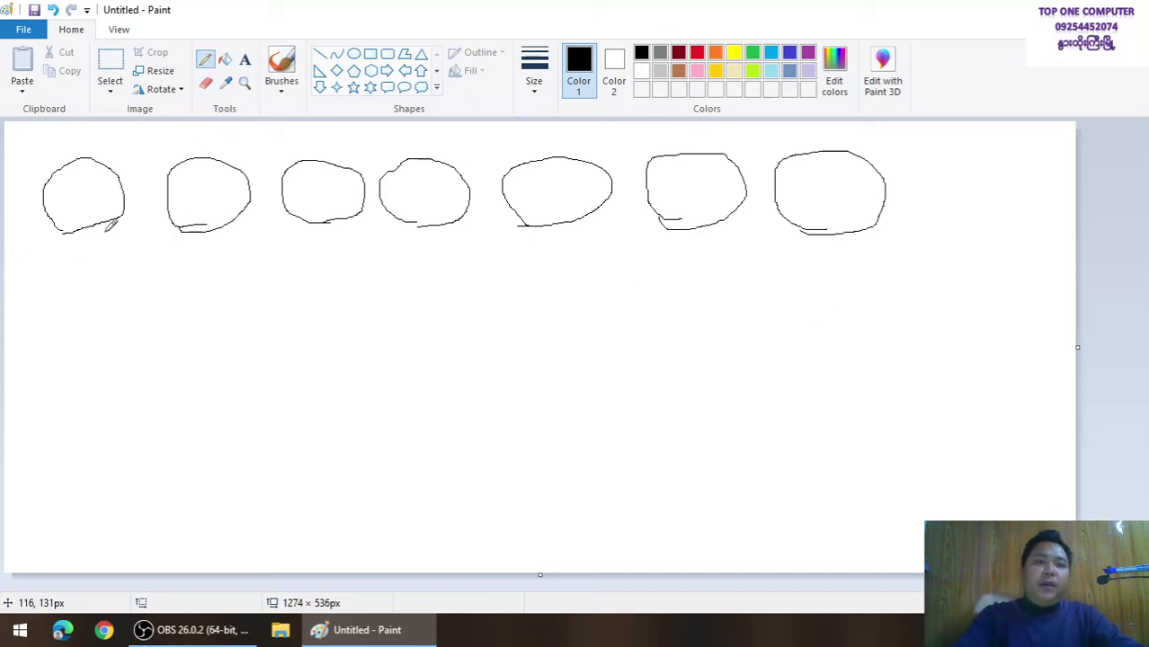
Select and delete the whole row of circles, then pencil the first Myanmar letter's double arch.
left_click(110, 62)
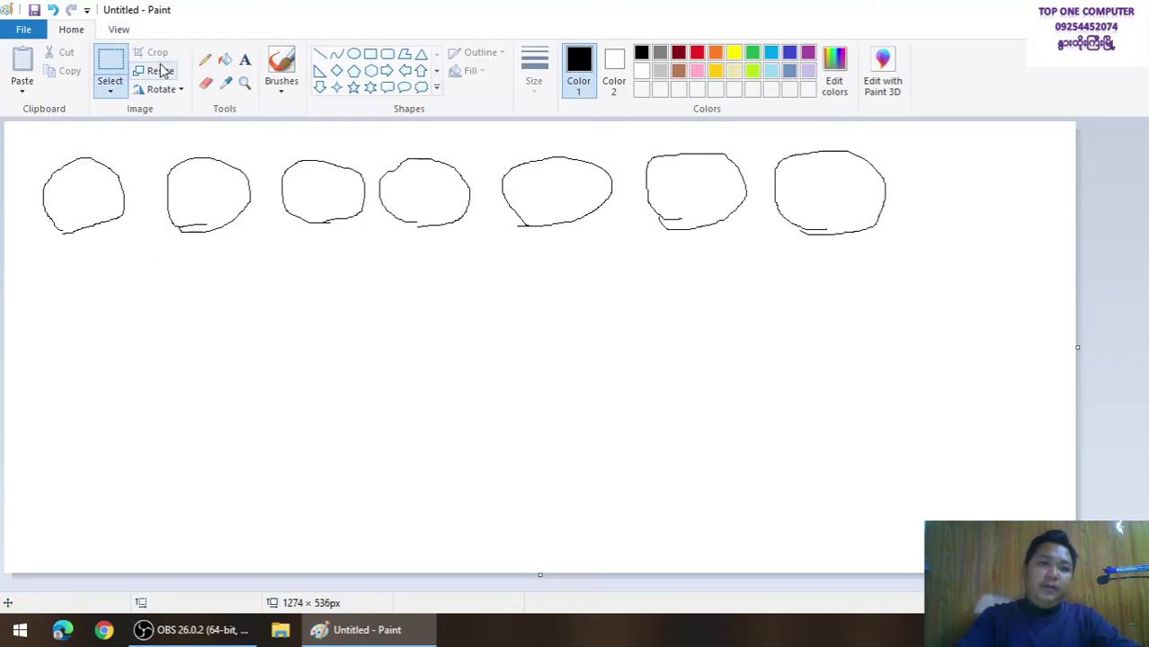
left_click(205, 60)
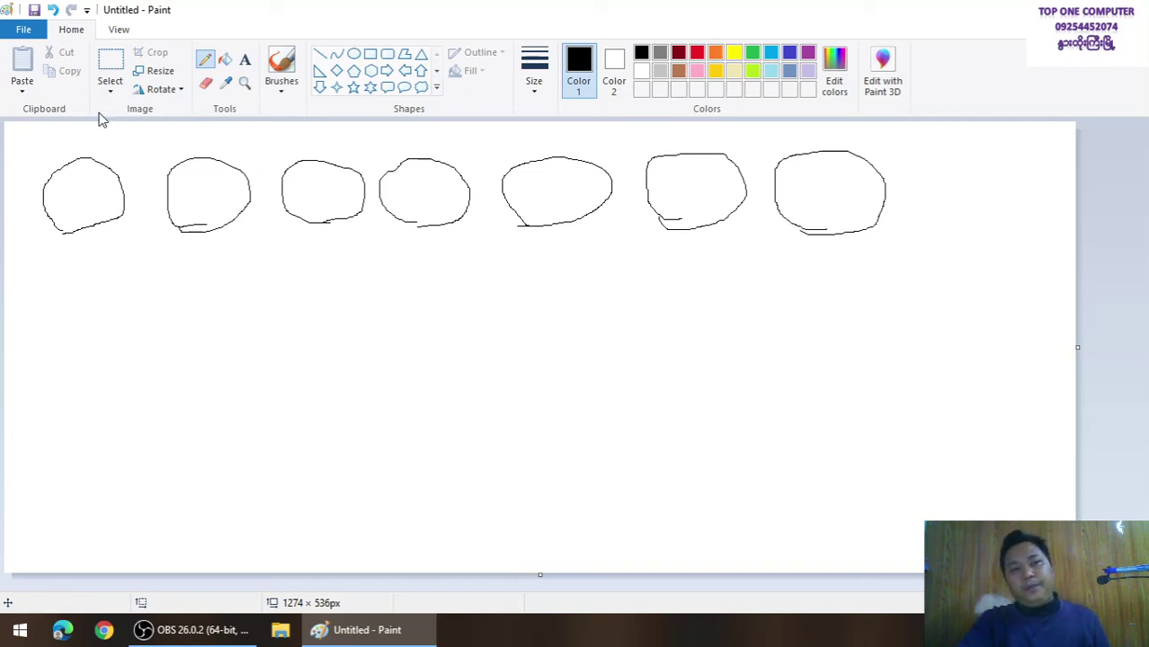
left_click(109, 68)
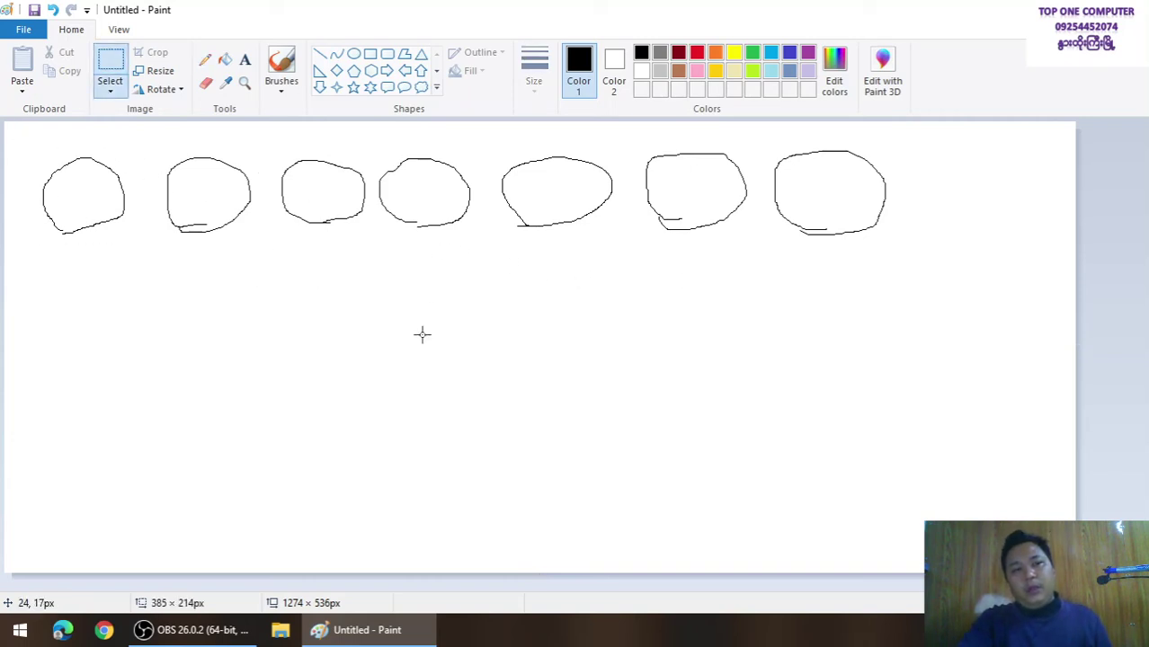
left_click_drag(26, 136, 1101, 410)
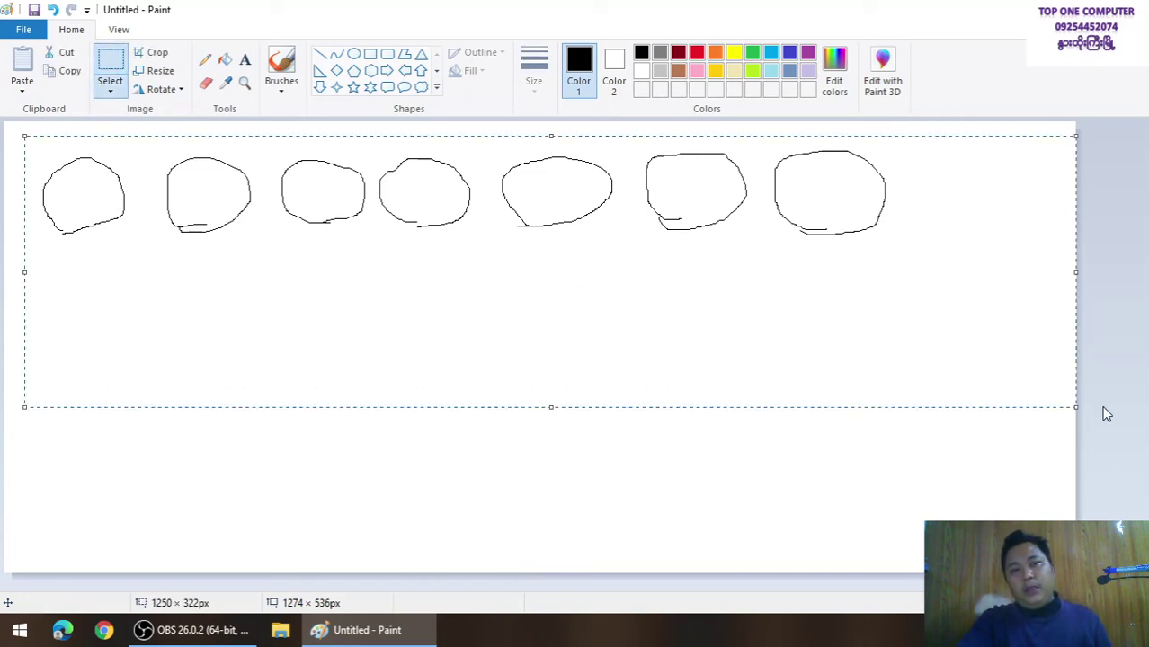
right_click(752, 270)
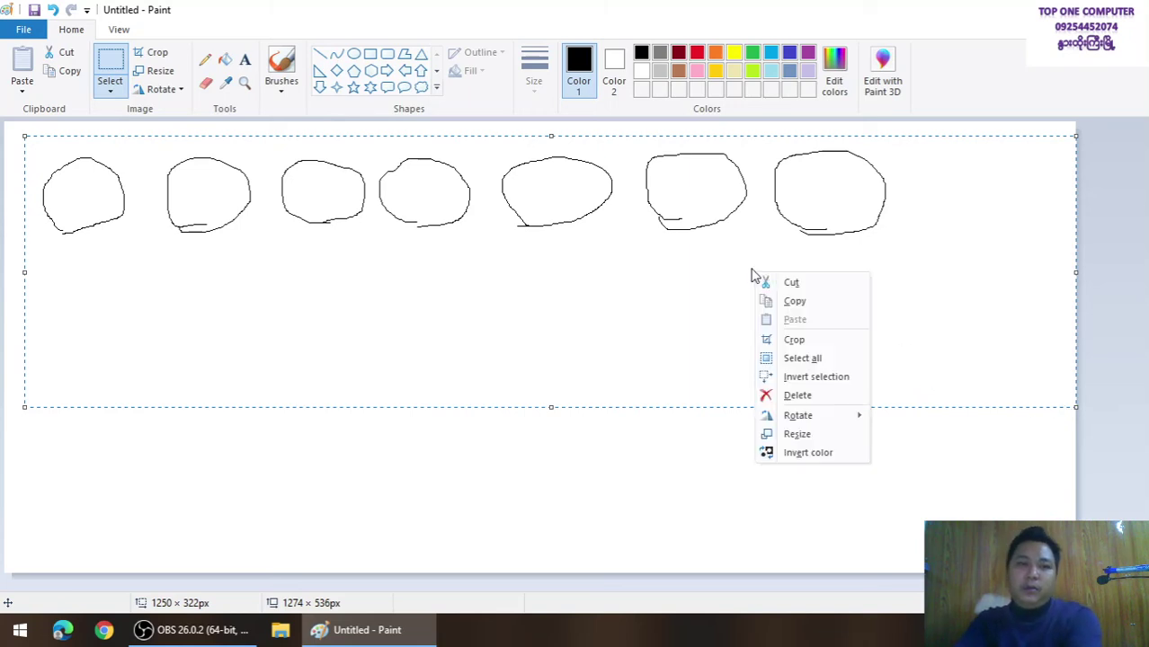
left_click(774, 395)
left_click(205, 60)
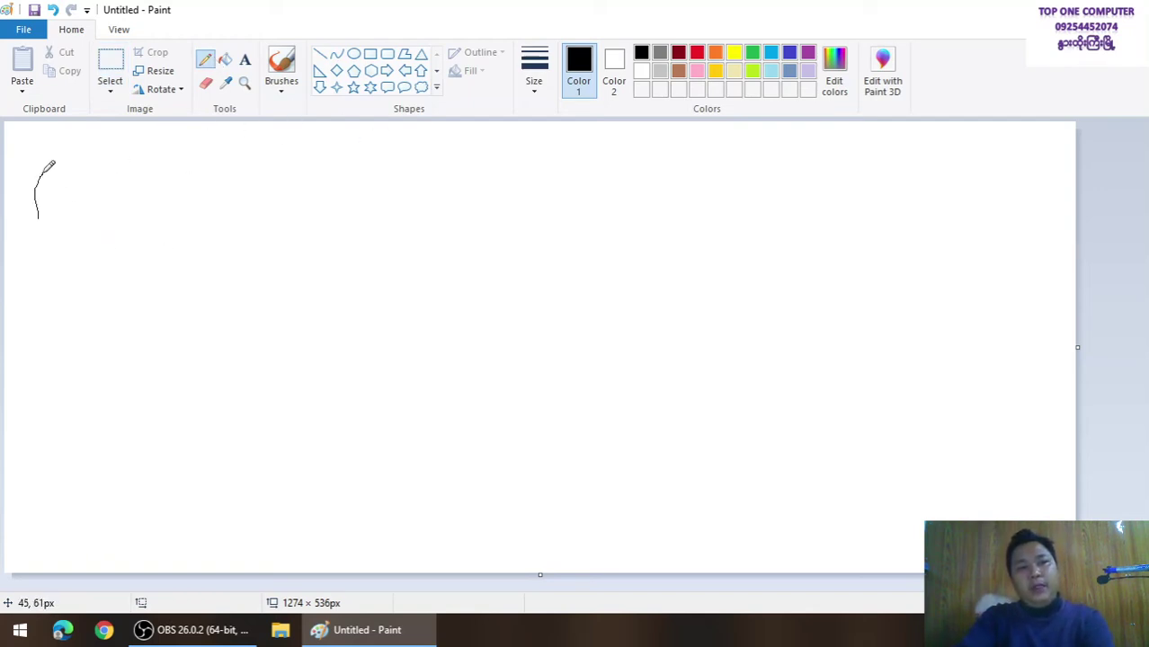
mouse_move(50, 170)
left_mouse_down()
mouse_move(108, 200)
mouse_move(136, 169)
mouse_move(182, 183)
mouse_move(166, 217)
left_mouse_up()
Pencil the remaining Myanmar letters along the top row, ending with a looped letter.
mouse_move(255, 169)
left_mouse_down()
mouse_move(310, 224)
mouse_move(263, 230)
mouse_move(235, 205)
mouse_move(291, 208)
left_mouse_up()
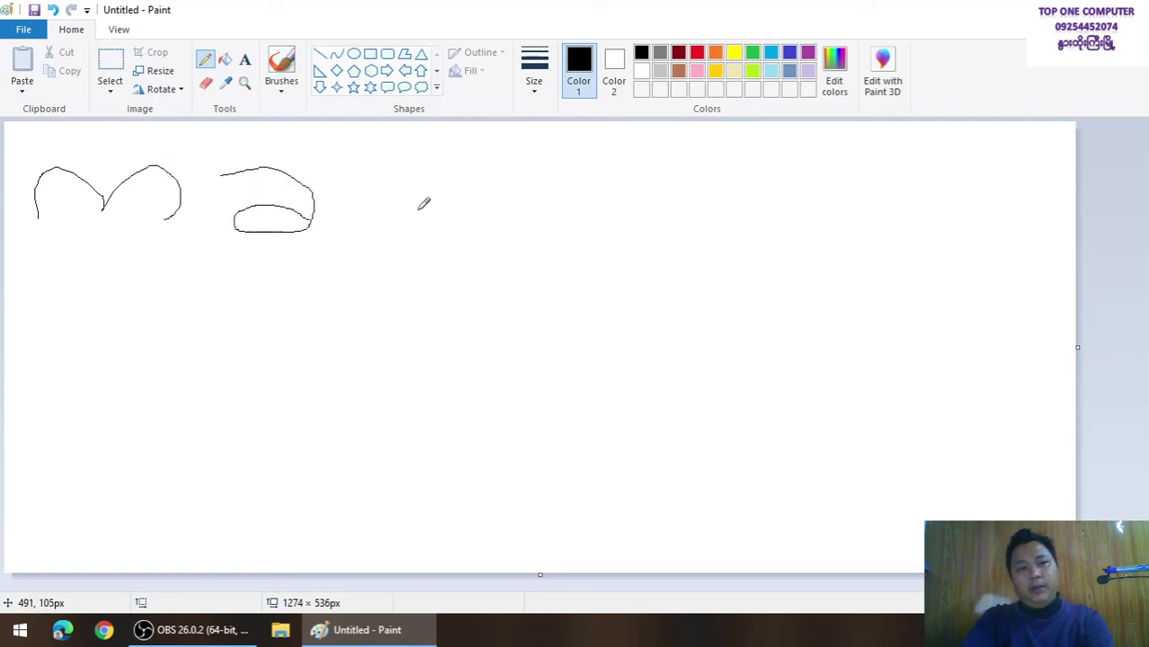
mouse_move(349, 235)
left_mouse_down()
mouse_move(379, 178)
mouse_move(437, 229)
mouse_move(493, 229)
mouse_move(490, 193)
mouse_move(499, 221)
mouse_move(576, 189)
mouse_move(584, 237)
mouse_move(620, 235)
mouse_move(683, 165)
mouse_move(710, 216)
mouse_move(665, 237)
mouse_move(647, 186)
mouse_move(680, 239)
left_mouse_up()
mouse_move(735, 169)
left_mouse_down()
mouse_move(782, 171)
mouse_move(787, 219)
mouse_move(764, 191)
mouse_move(876, 176)
mouse_move(791, 230)
mouse_move(784, 215)
left_mouse_up()
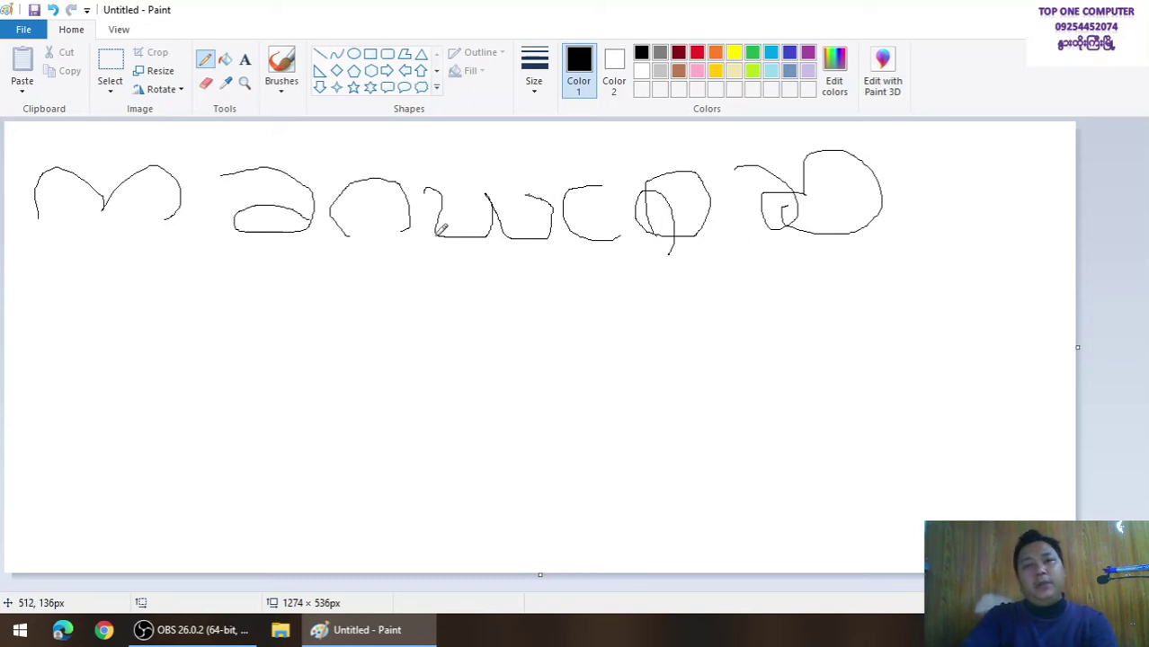
left_click(215, 87)
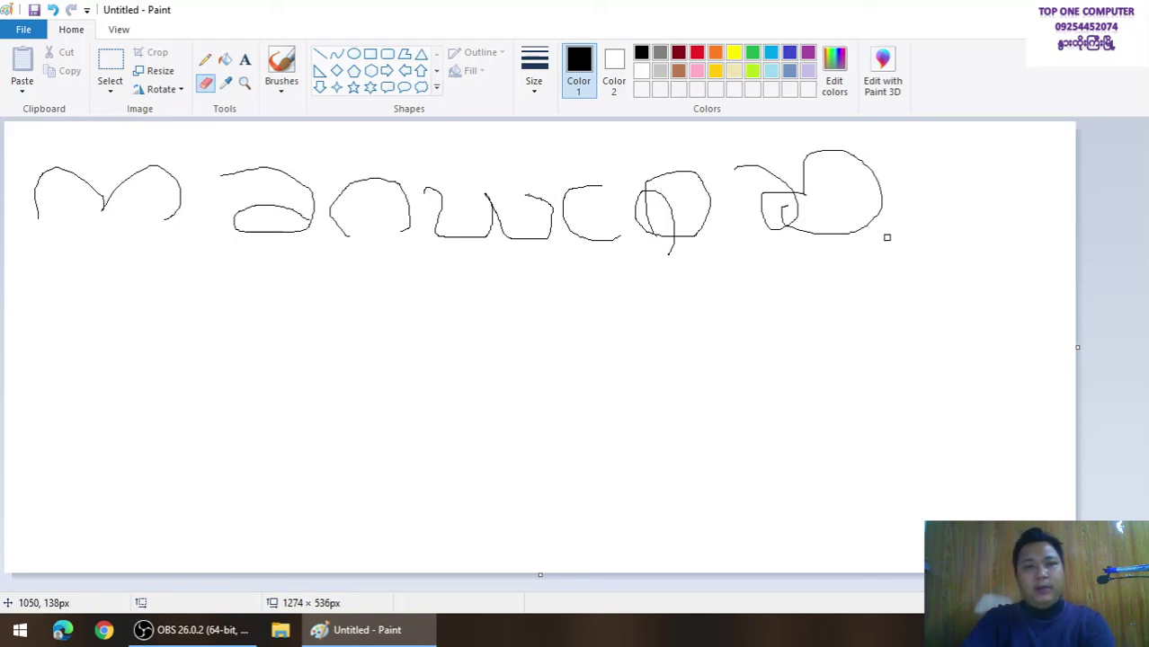
left_click(205, 61)
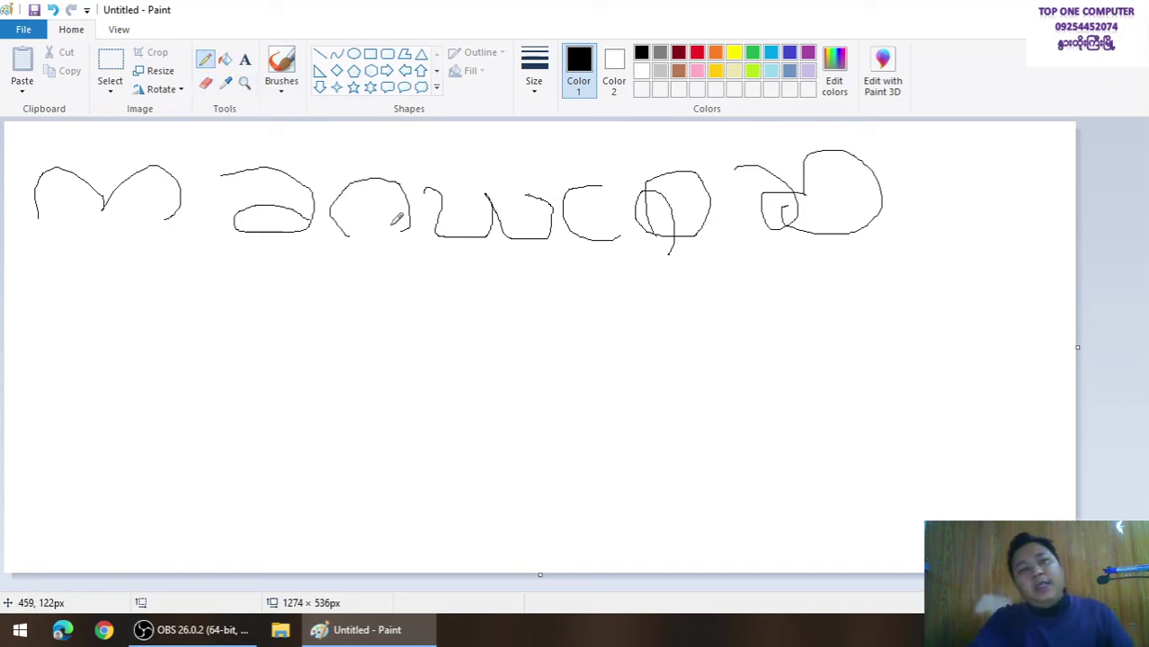
Erase the misdrawn curved stroke beneath the Myanmar letters.
mouse_move(91, 286)
left_mouse_down()
mouse_move(27, 304)
mouse_move(129, 305)
mouse_move(106, 282)
mouse_move(182, 321)
mouse_move(224, 318)
left_mouse_up()
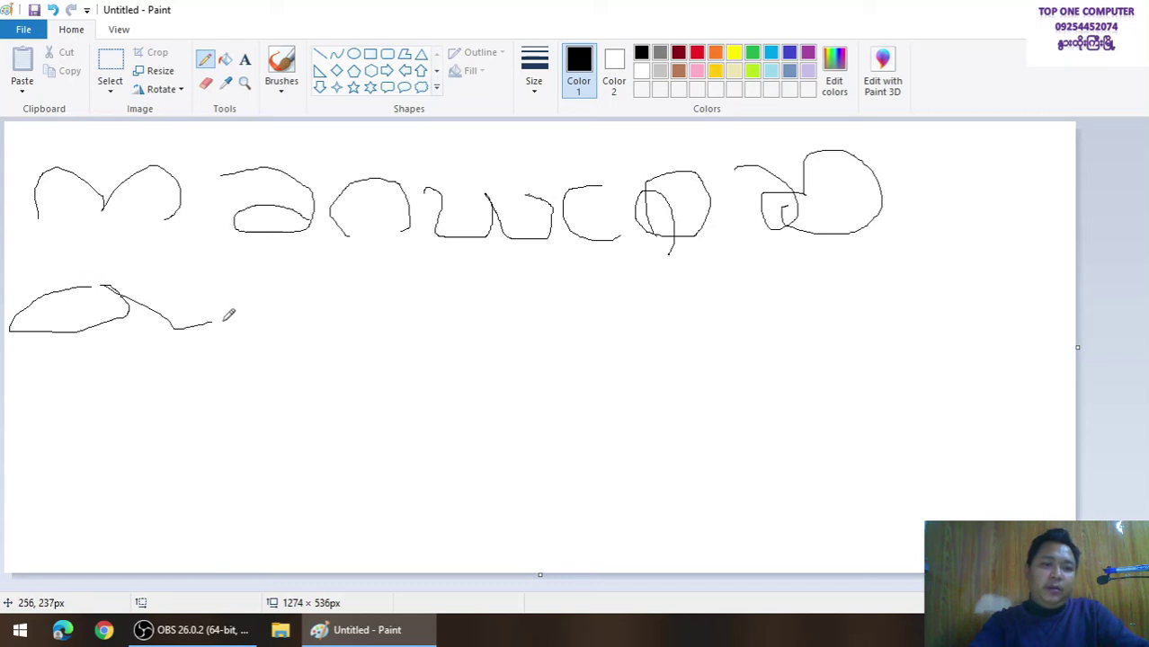
left_click(205, 83)
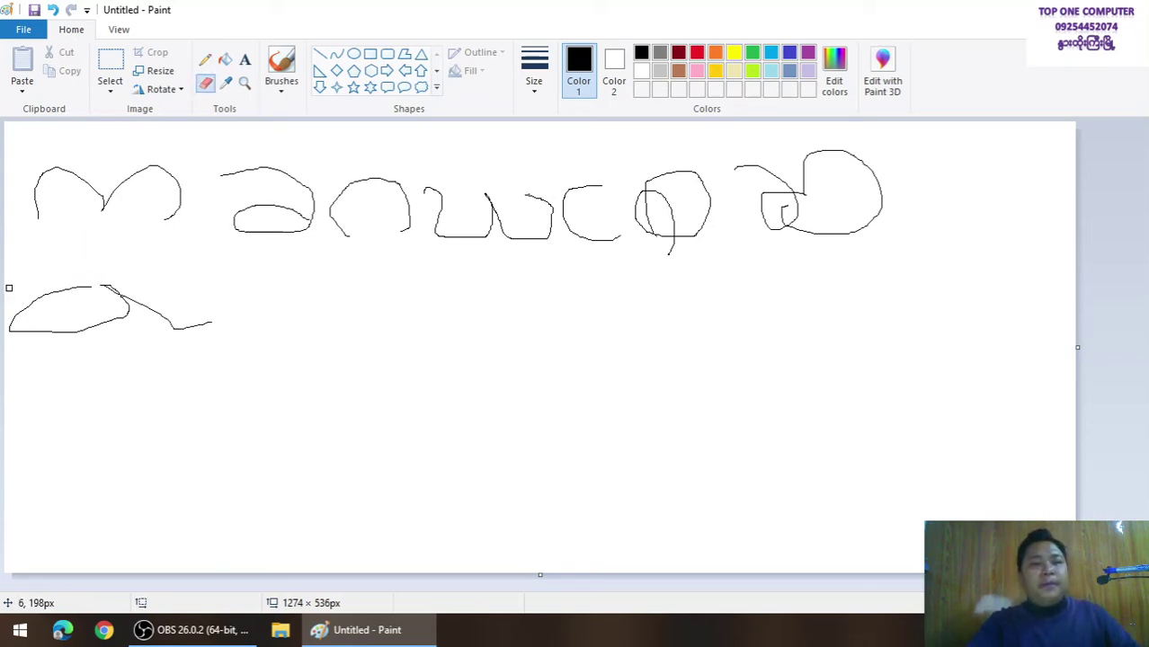
left_click_drag(77, 300, 117, 268)
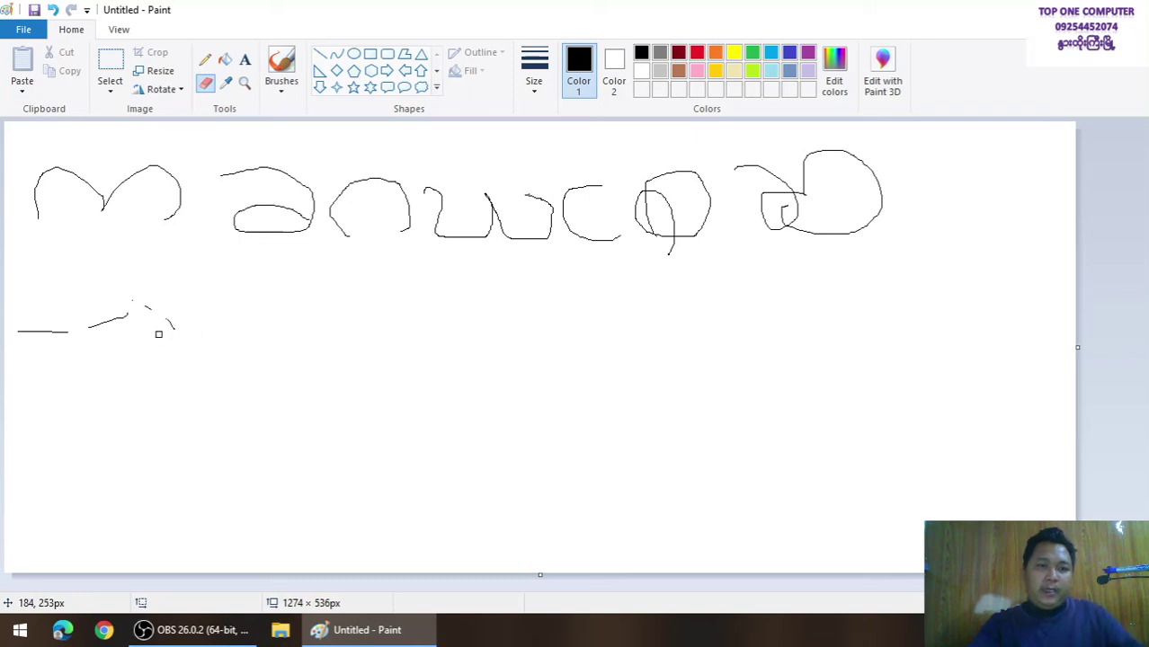
mouse_move(184, 325)
left_mouse_down()
mouse_move(141, 296)
mouse_move(129, 324)
mouse_move(20, 343)
left_mouse_up()
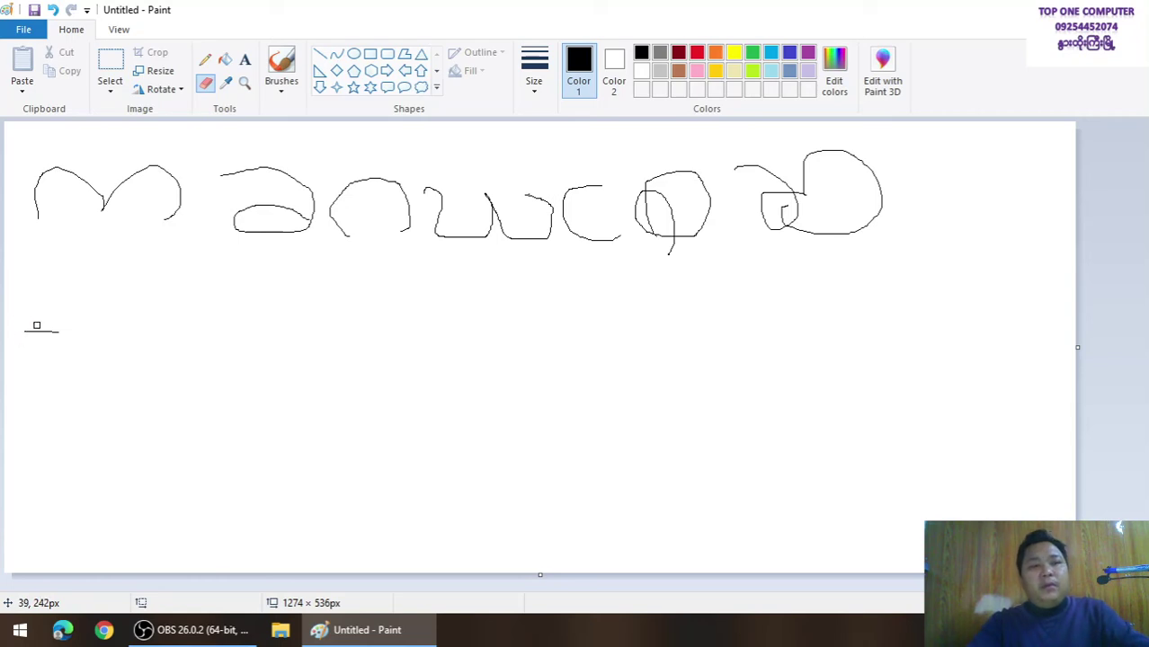
left_click(205, 60)
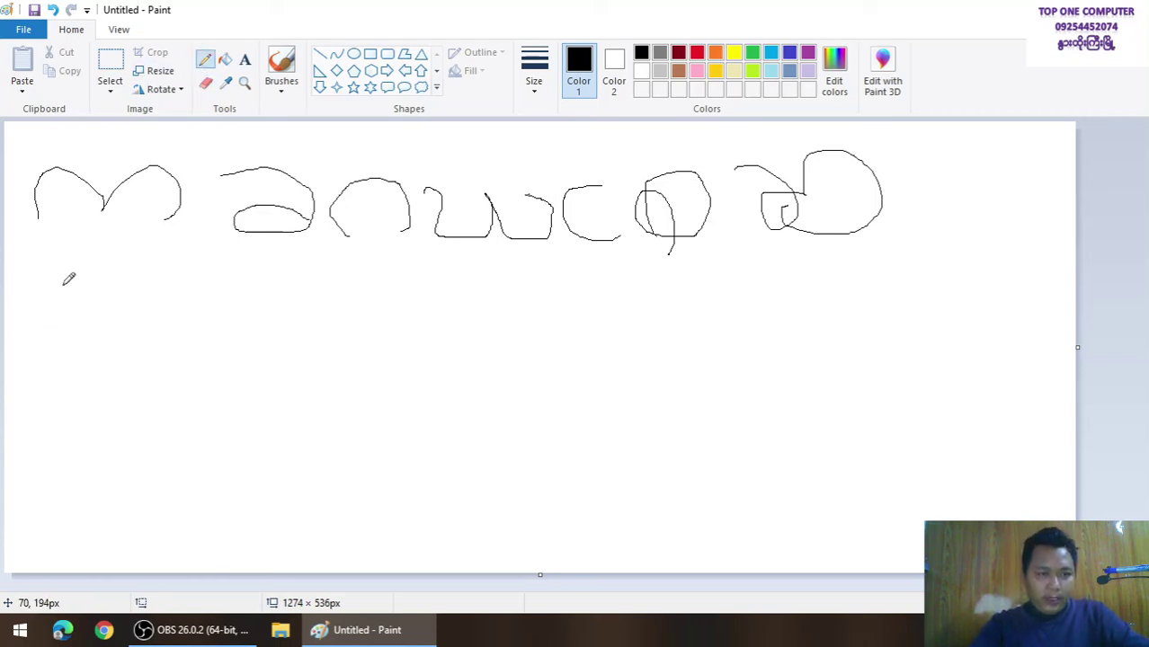
Pencil the lowercase letters a to f in a row below the Myanmar letters.
mouse_move(65, 286)
left_mouse_down()
mouse_move(16, 311)
mouse_move(56, 319)
mouse_move(69, 292)
mouse_move(104, 330)
left_mouse_up()
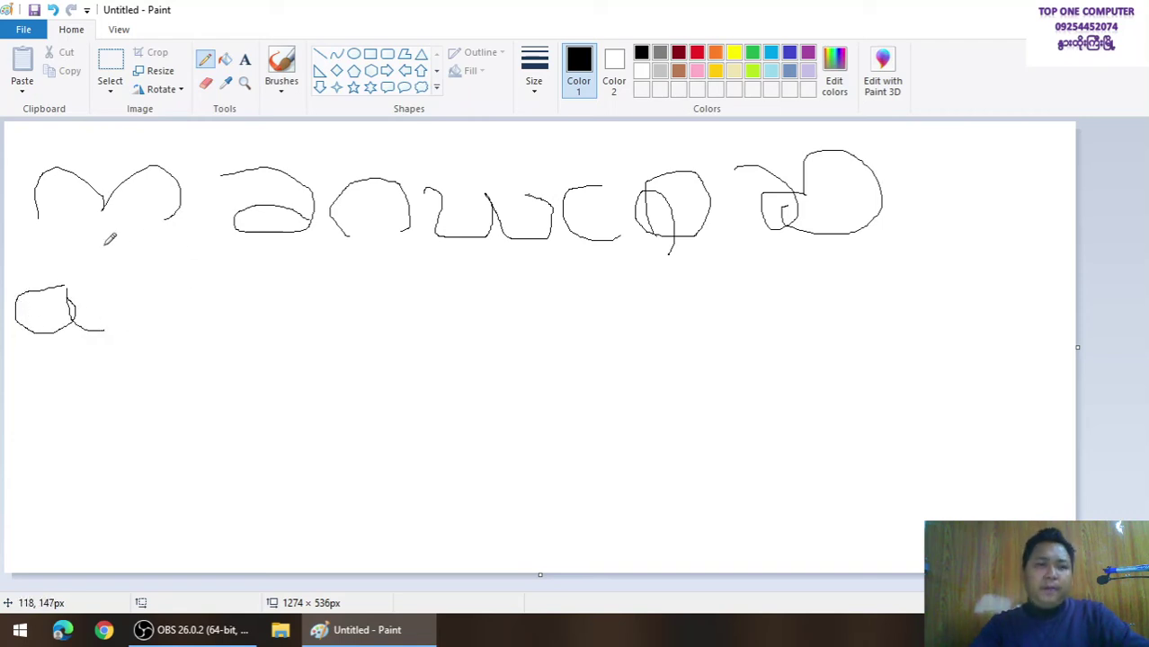
mouse_move(126, 239)
left_mouse_down()
mouse_move(135, 358)
mouse_move(178, 326)
left_mouse_up()
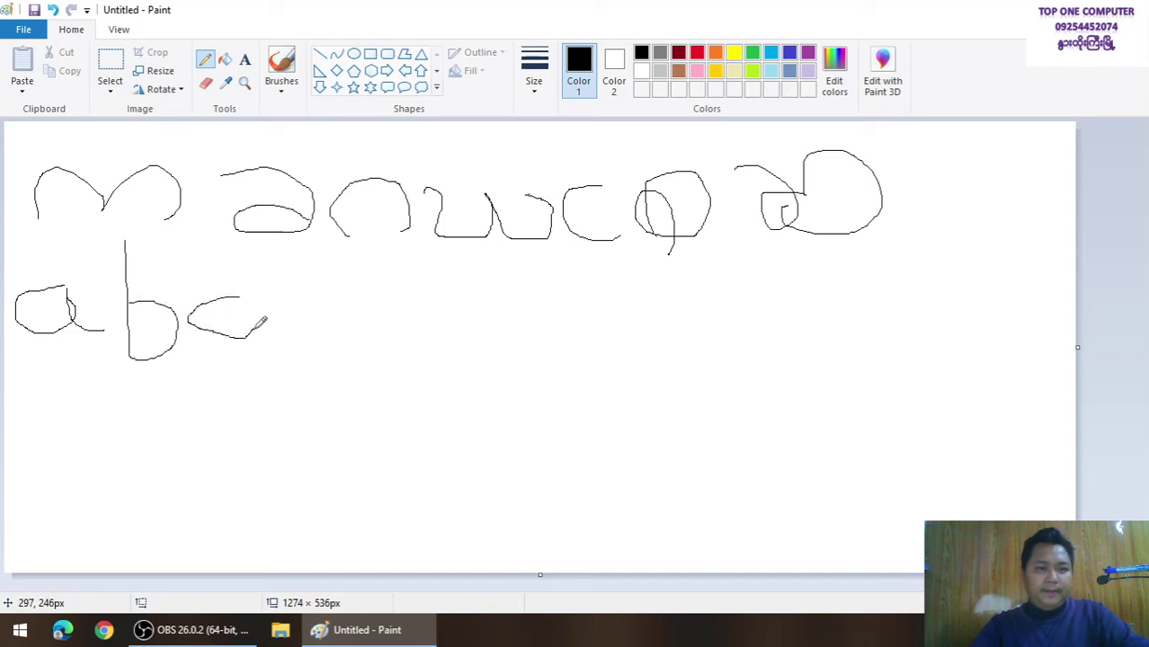
mouse_move(308, 251)
left_mouse_down()
mouse_move(327, 334)
mouse_move(297, 345)
mouse_move(290, 298)
left_mouse_up()
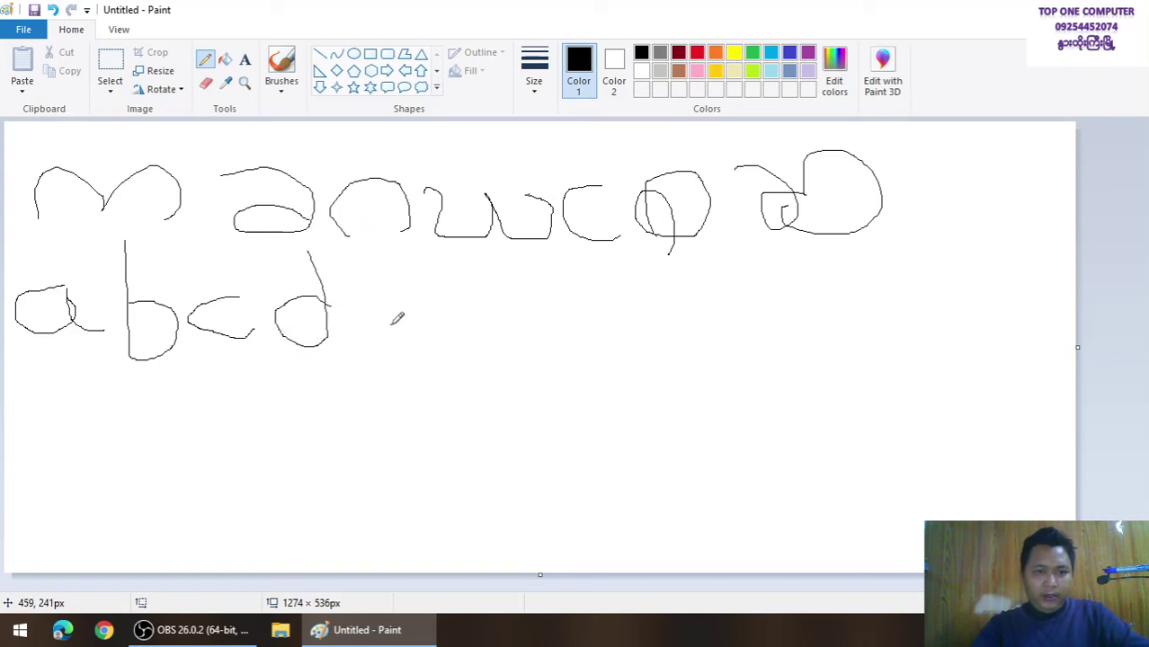
mouse_move(382, 315)
left_mouse_down()
mouse_move(418, 353)
mouse_move(440, 345)
left_mouse_up()
left_click_drag(463, 261, 474, 370)
left_click_drag(436, 331, 488, 330)
Draw capital A with its crossbar, then B and C, beneath abcdef.
mouse_move(11, 535)
left_mouse_down()
mouse_move(34, 461)
mouse_move(133, 449)
mouse_move(171, 497)
left_mouse_up()
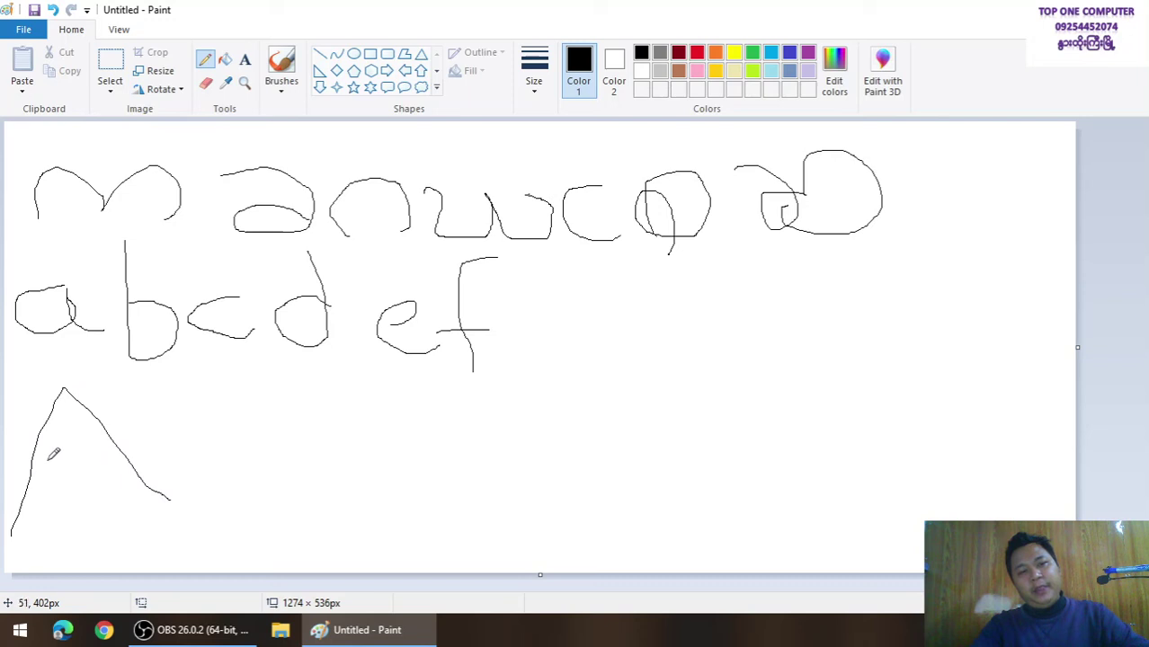
left_click_drag(55, 460, 128, 459)
left_click_drag(180, 397, 214, 487)
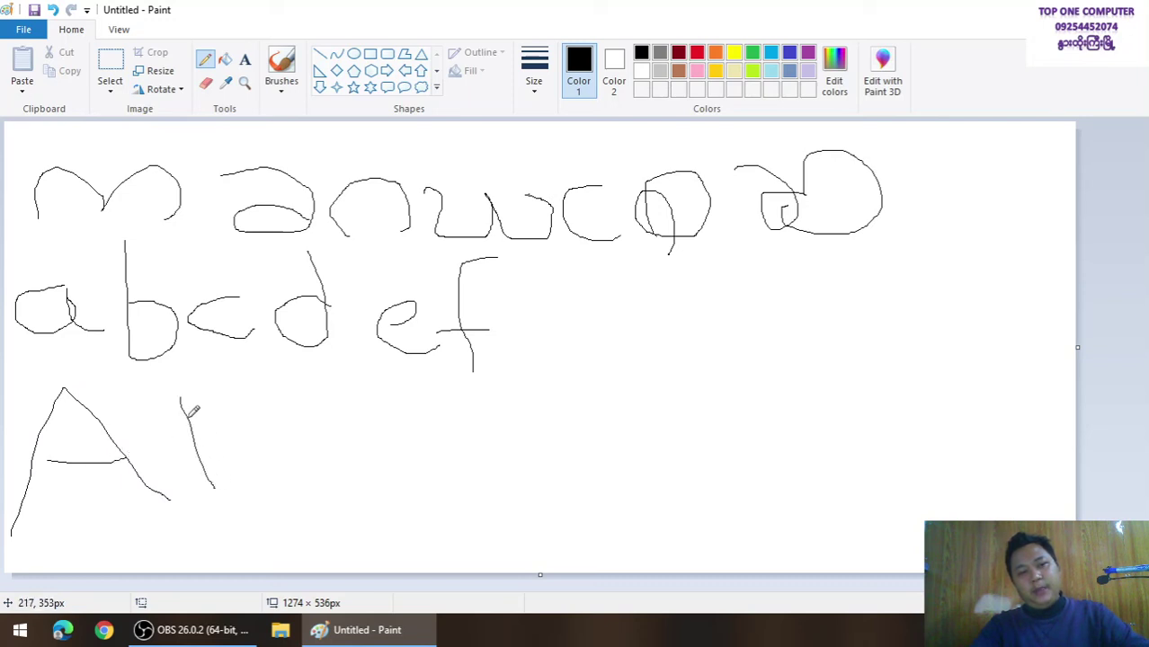
mouse_move(182, 402)
left_mouse_down()
mouse_move(205, 383)
mouse_move(248, 421)
mouse_move(217, 431)
mouse_move(291, 484)
mouse_move(220, 482)
left_mouse_up()
mouse_move(425, 389)
left_mouse_down()
mouse_move(319, 469)
mouse_move(423, 461)
left_mouse_up()
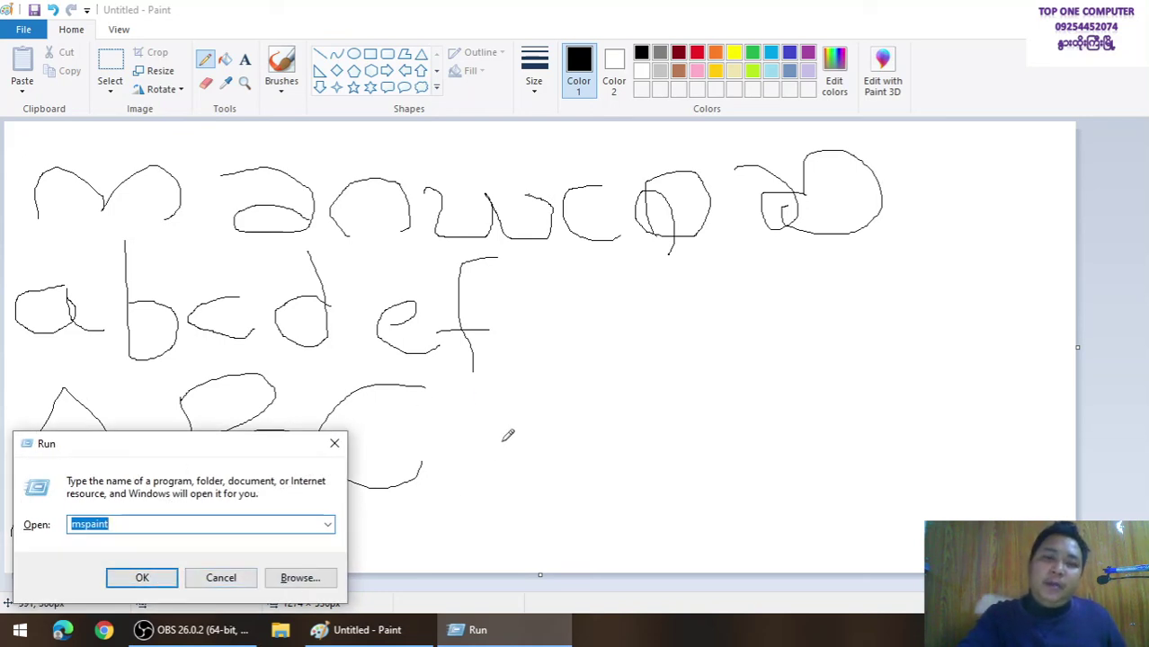
Close Paint, accept the save prompt, and store the drawing on the Desktop as 'mouse skill.png'.
key("Escape")
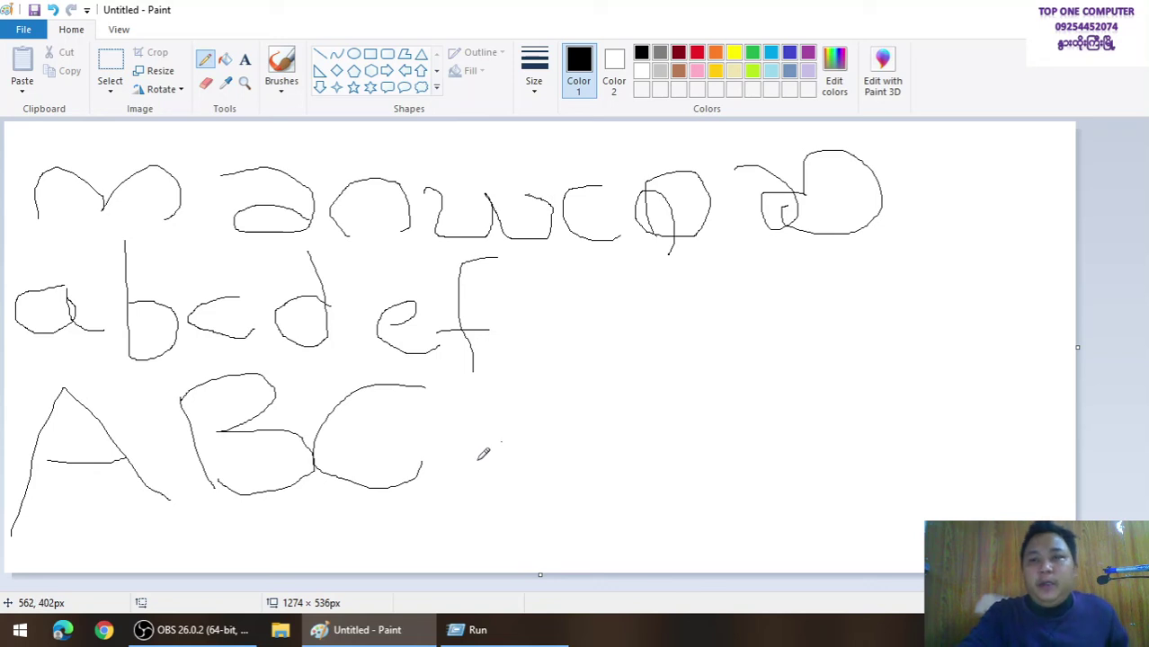
key("alt+F4")
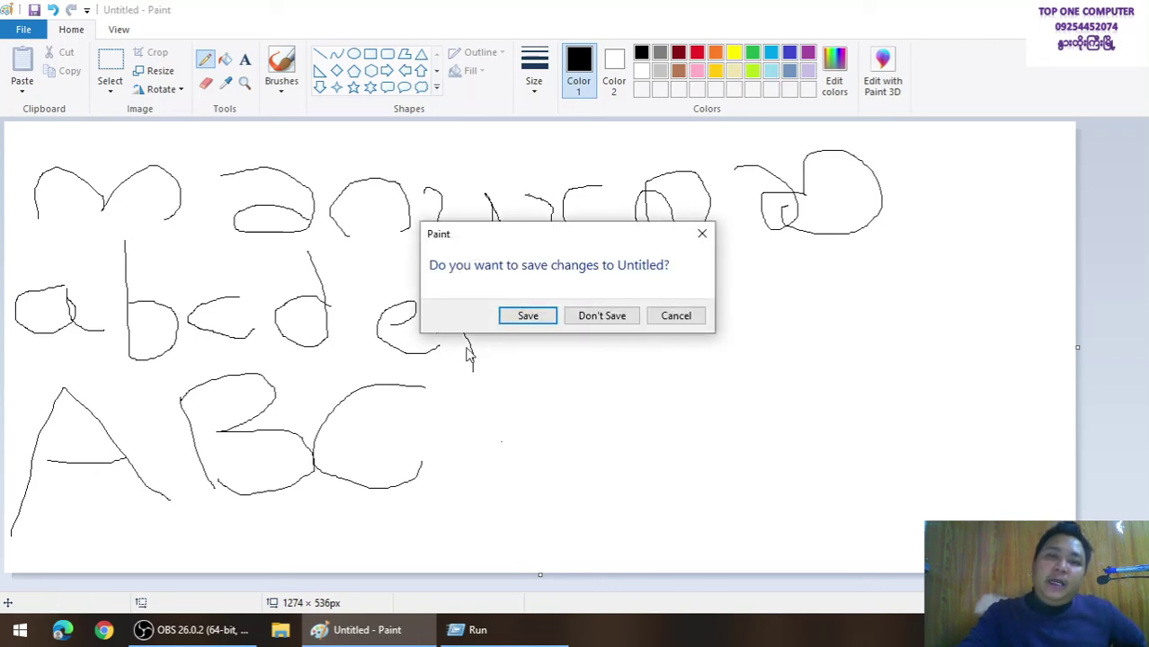
left_click(527, 315)
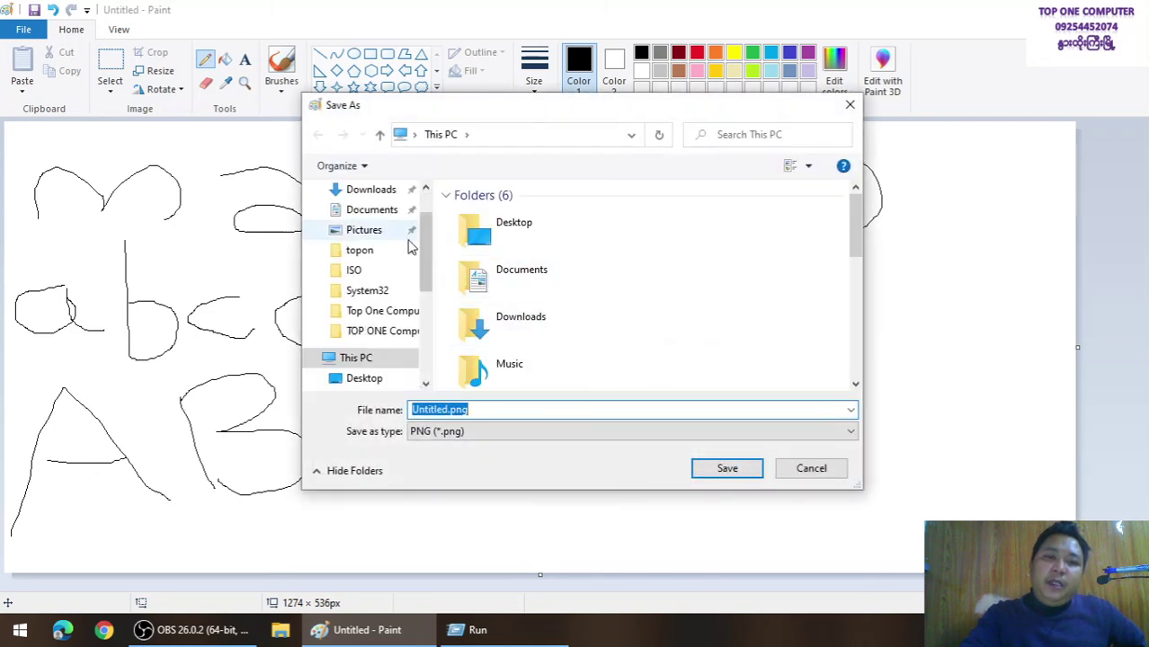
scroll(420, 232, "up", 2)
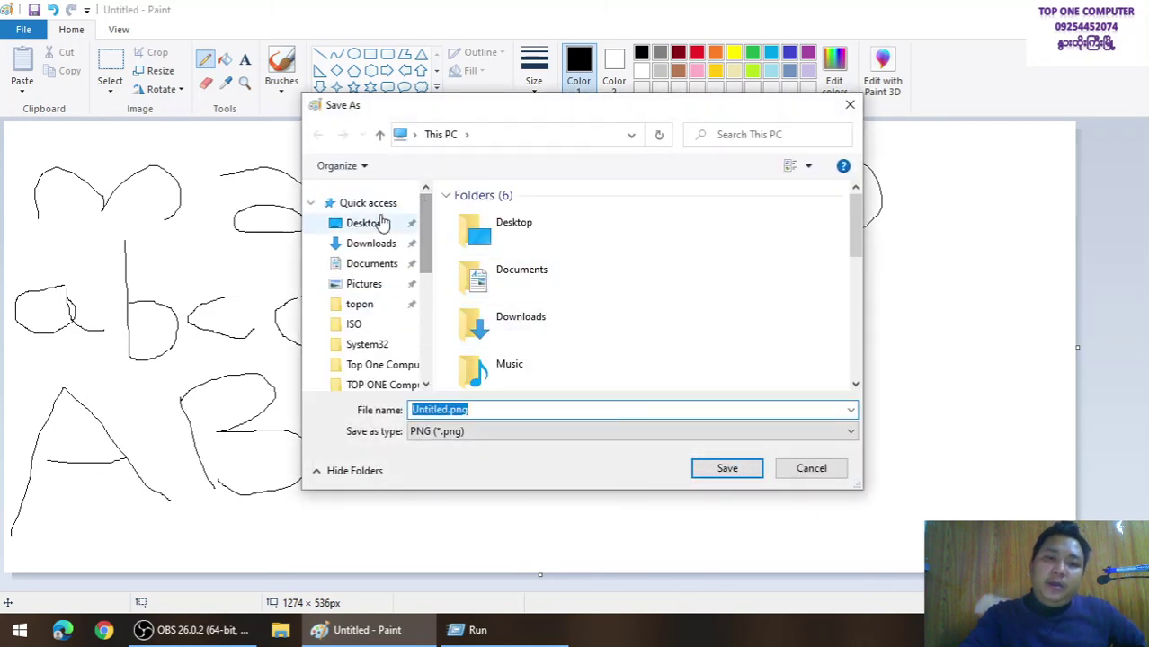
left_click(364, 223)
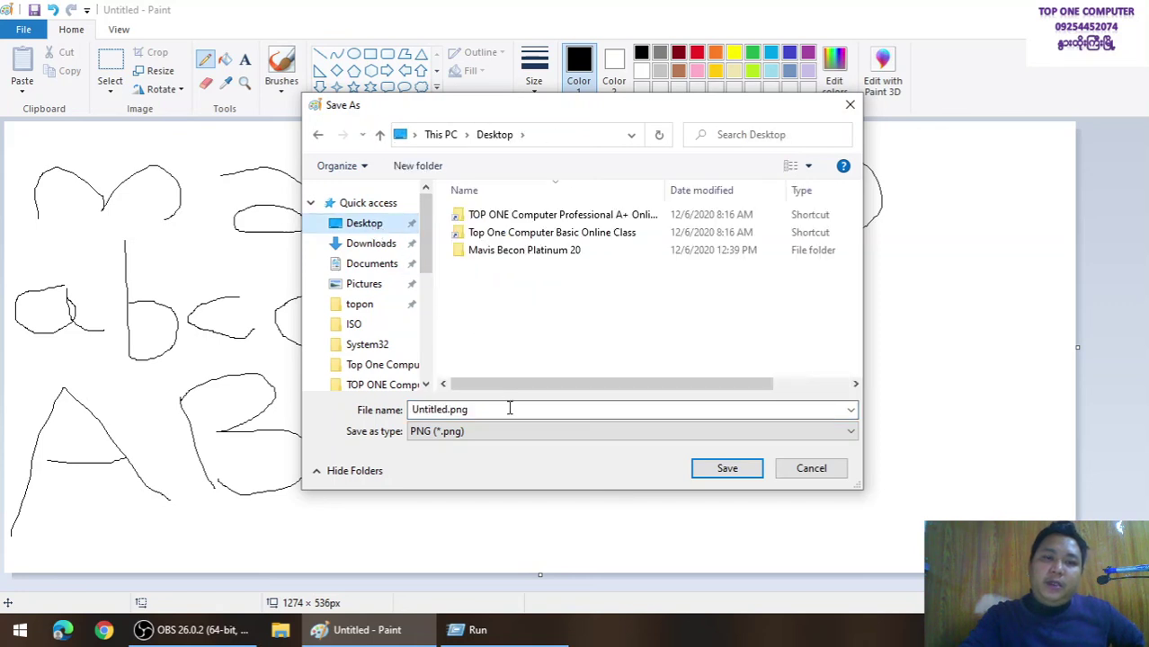
double_click(509, 409)
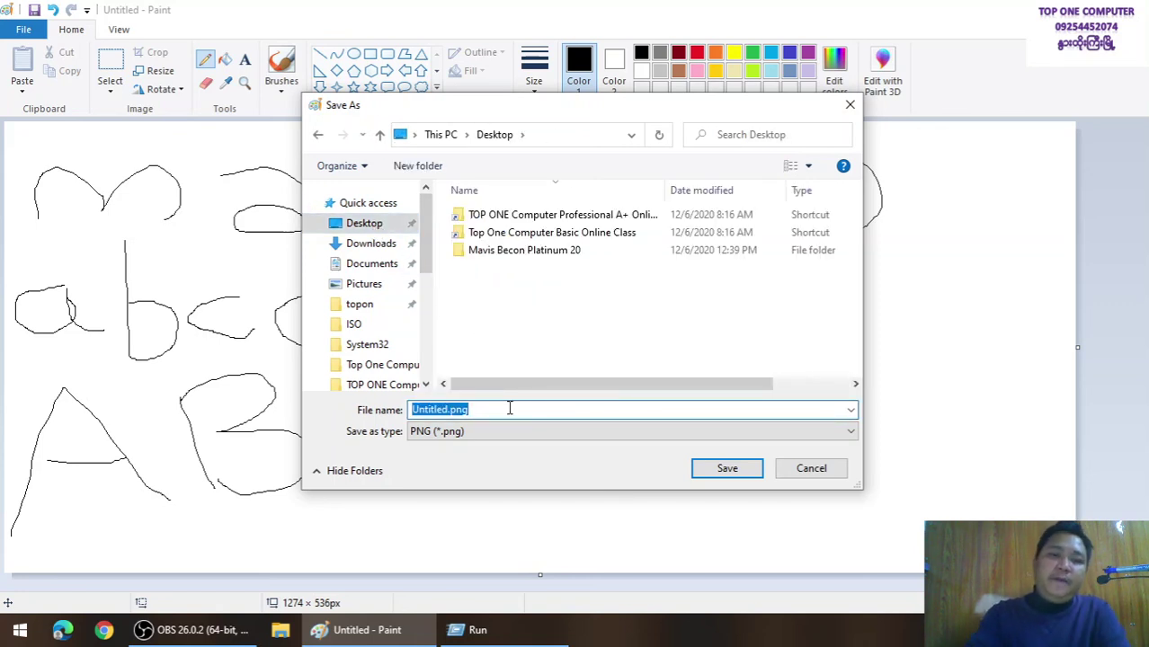
type("mouse skill")
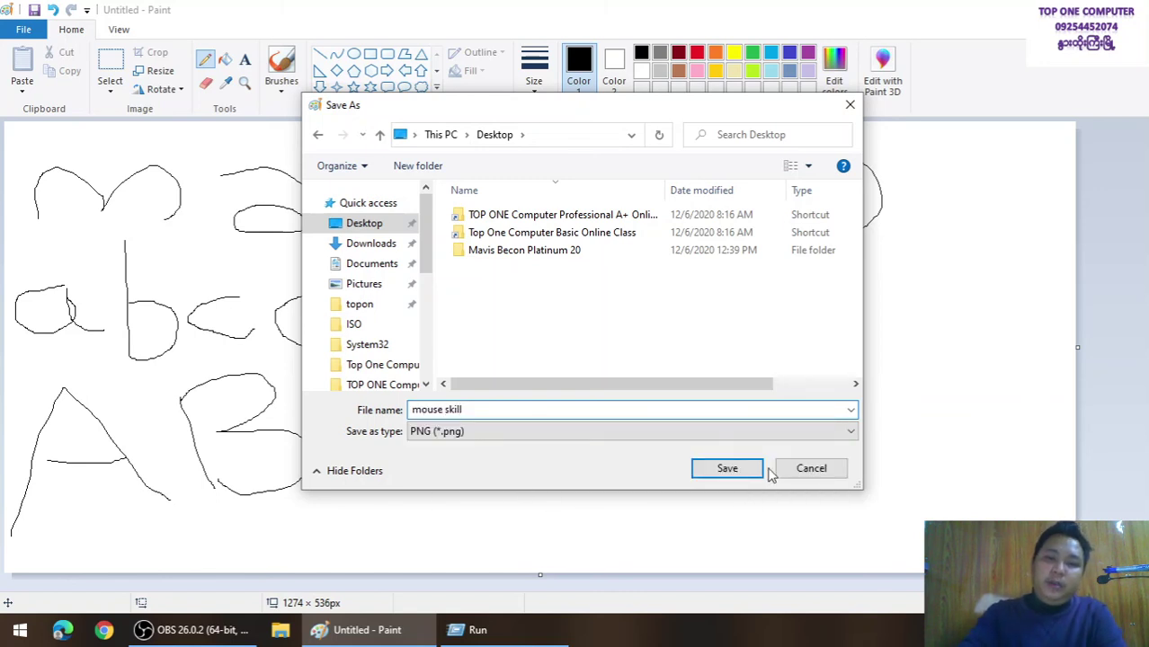
left_click(751, 471)
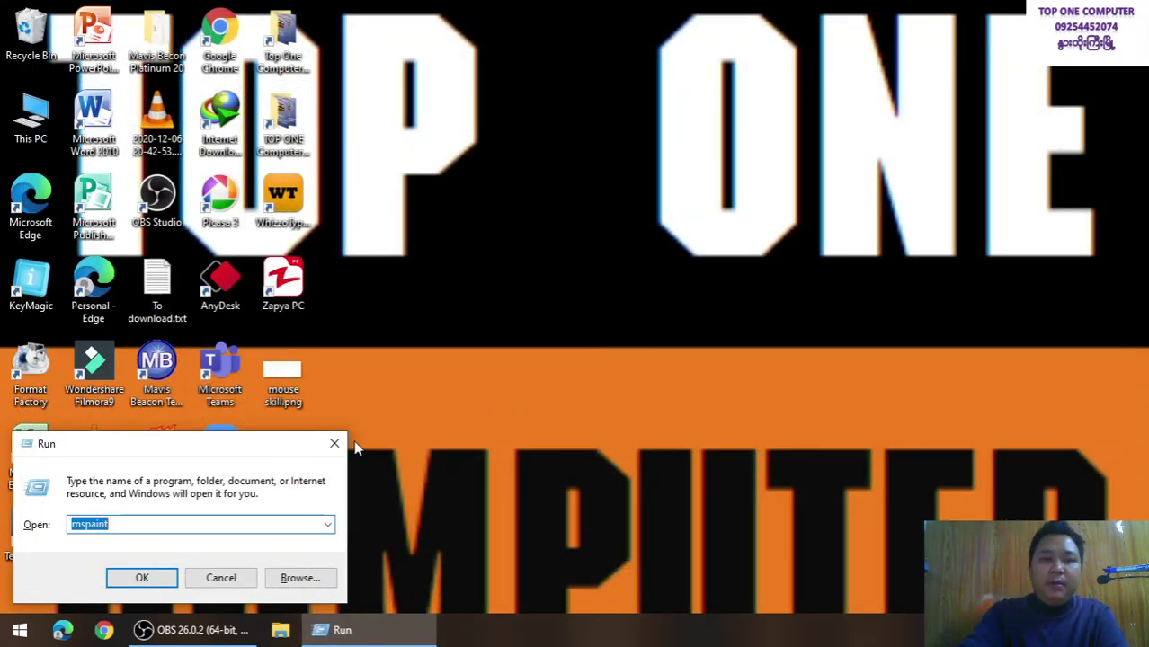
Close the leftover Run window, then open mouse skill.png in Photos and close it again.
left_click(334, 443)
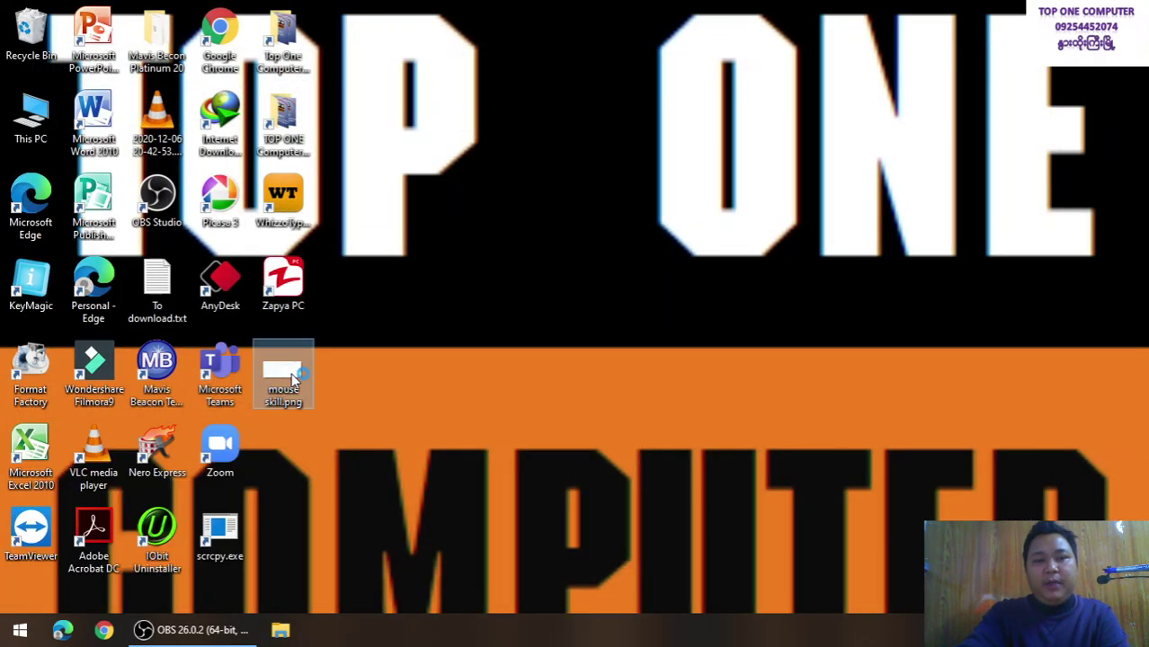
double_click(292, 380)
key("alt+F4")
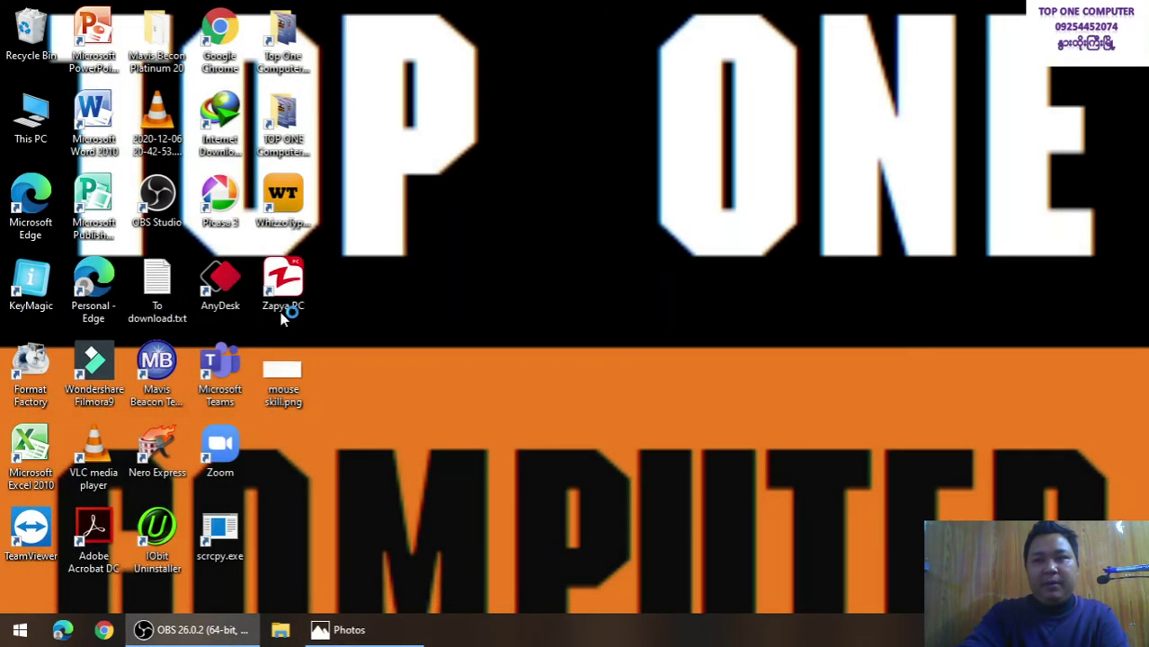
Open mouse skill.png in Picasa Photo Viewer and make it the default for PNG files.
right_click(277, 371)
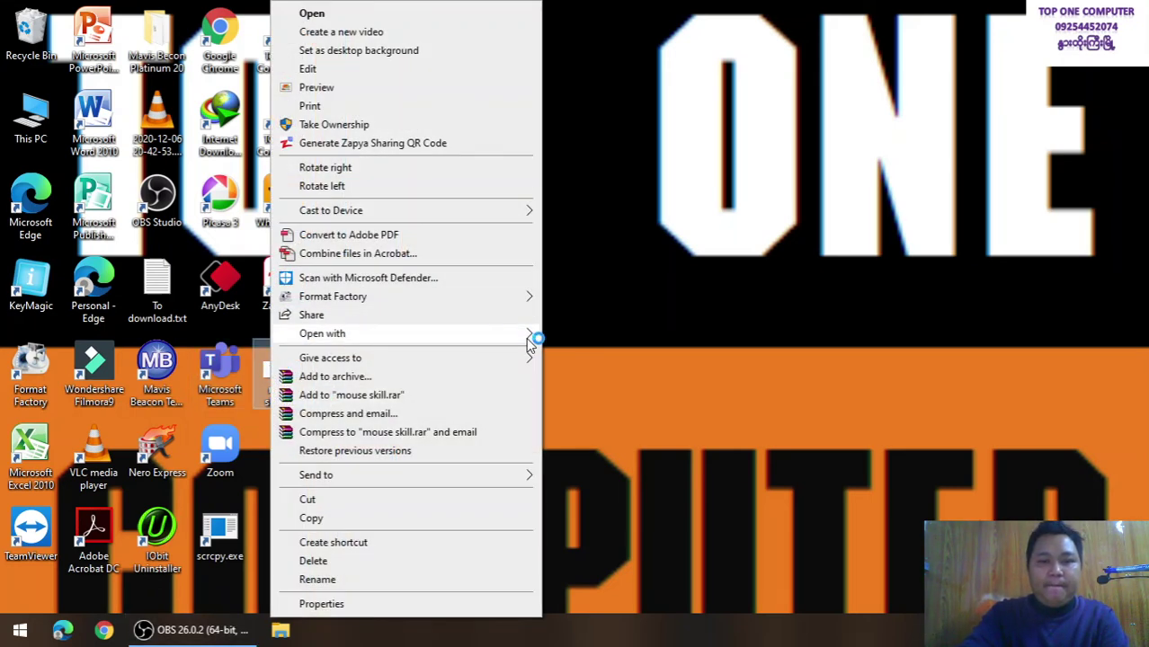
right_click(654, 270)
left_click(286, 391)
right_click(286, 391)
mouse_move(322, 333)
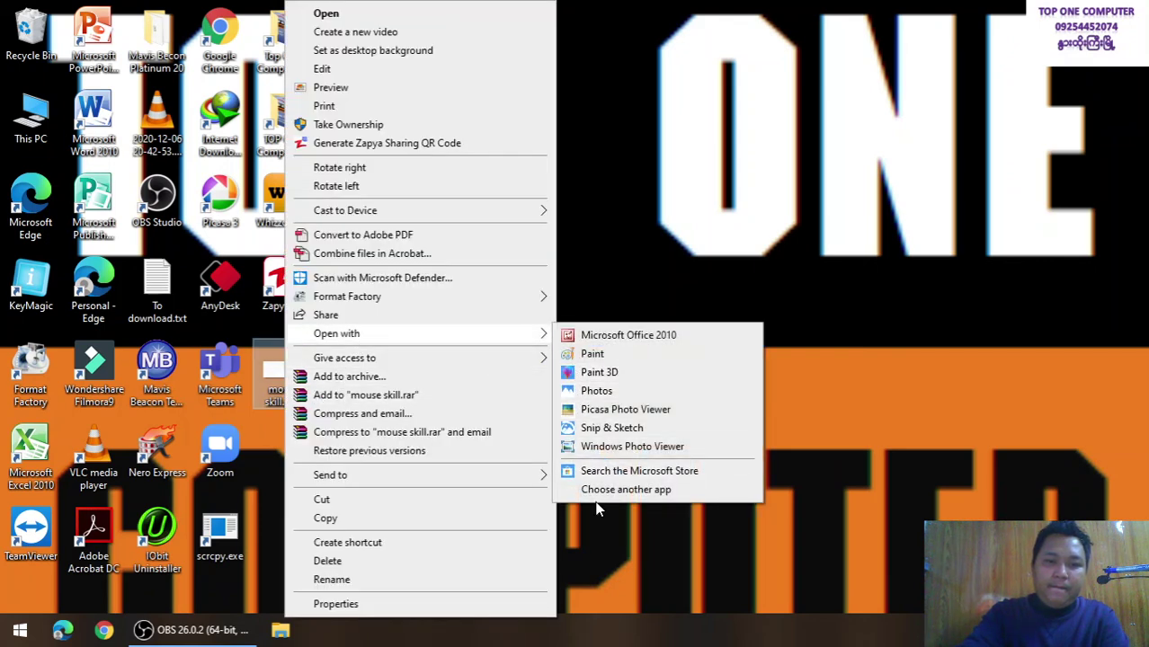
left_click(599, 486)
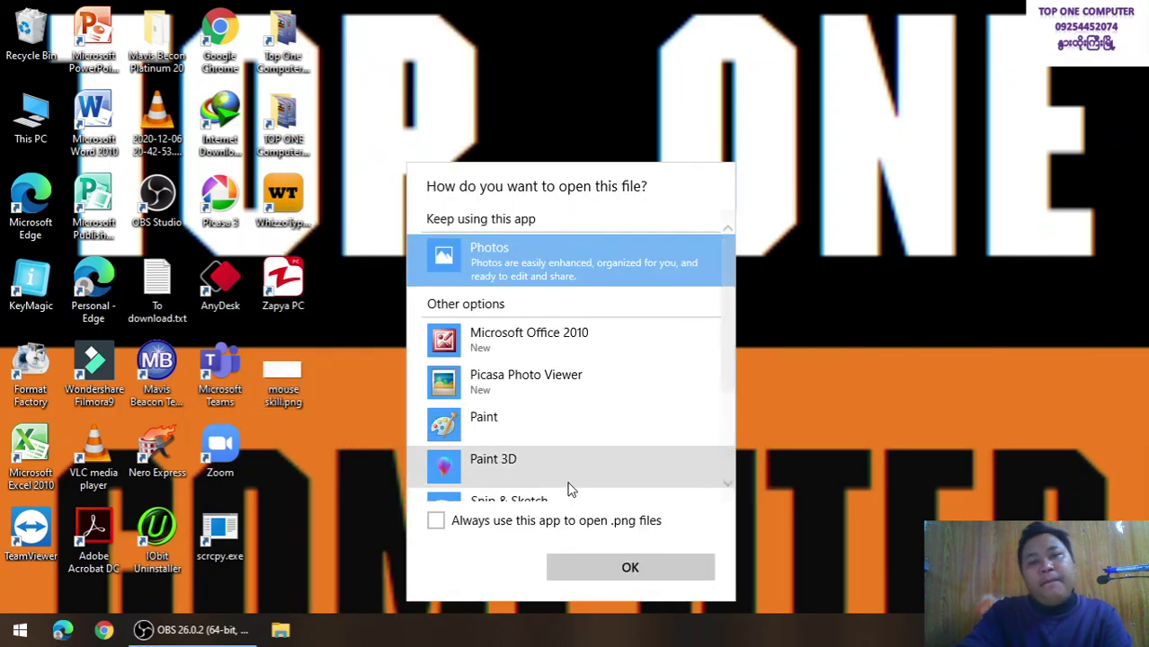
left_click(542, 523)
left_click(537, 386)
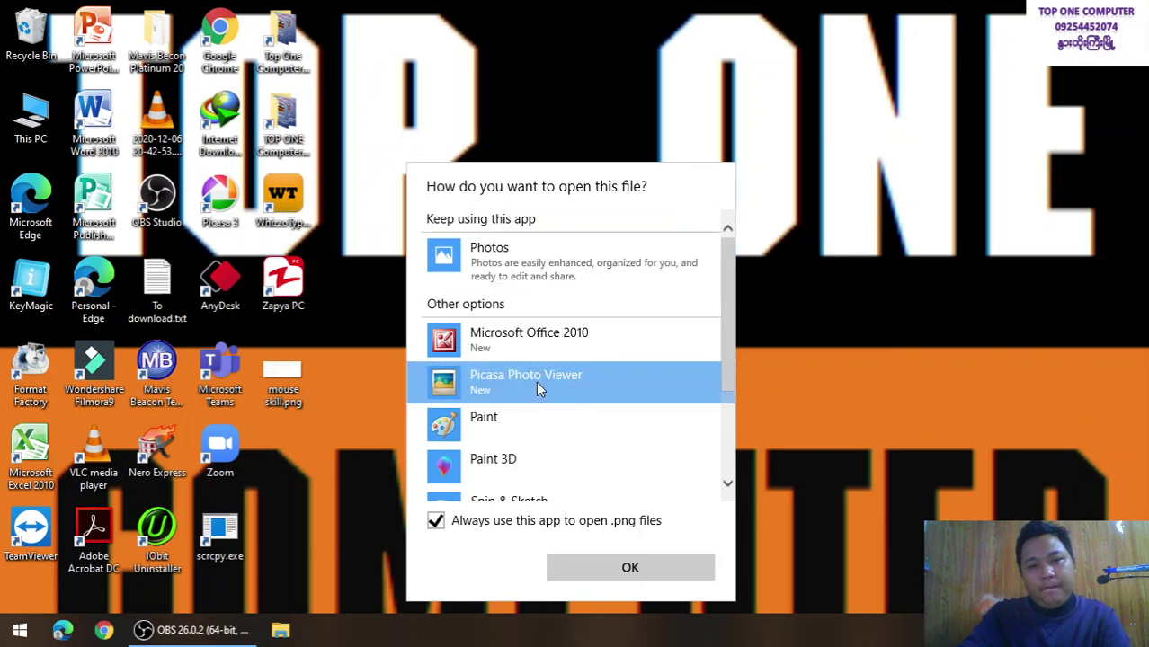
left_click(634, 575)
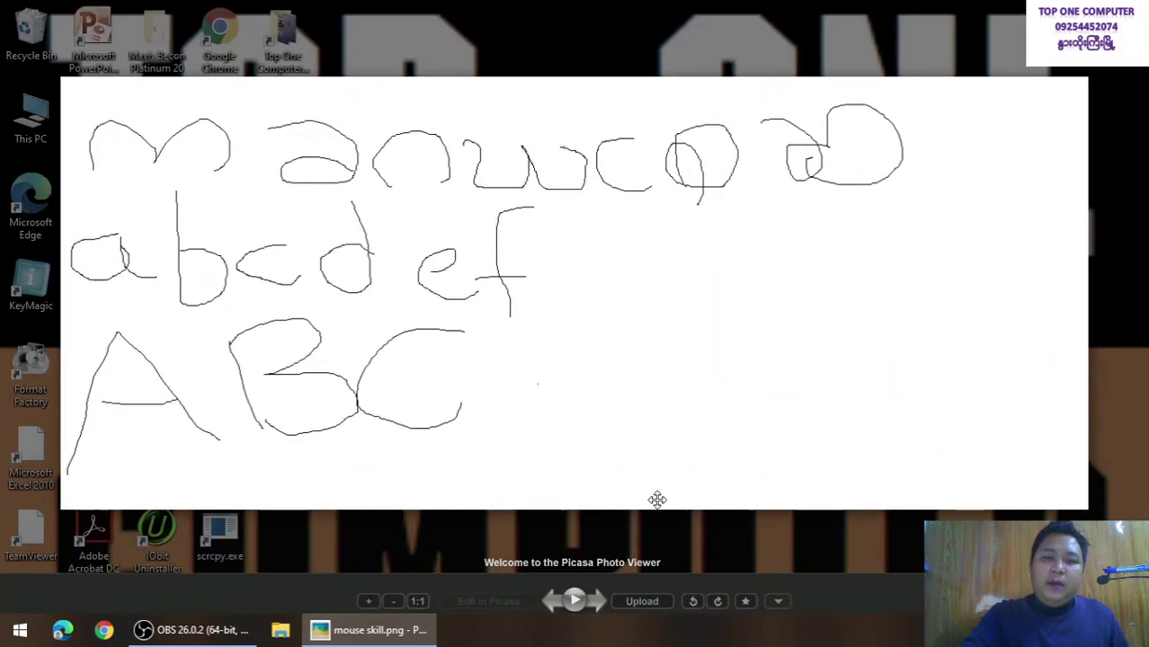
Zoom in and back out on the mouse skill.png drawing, then close Picasa Photo Viewer.
left_click(367, 602)
left_click(393, 609)
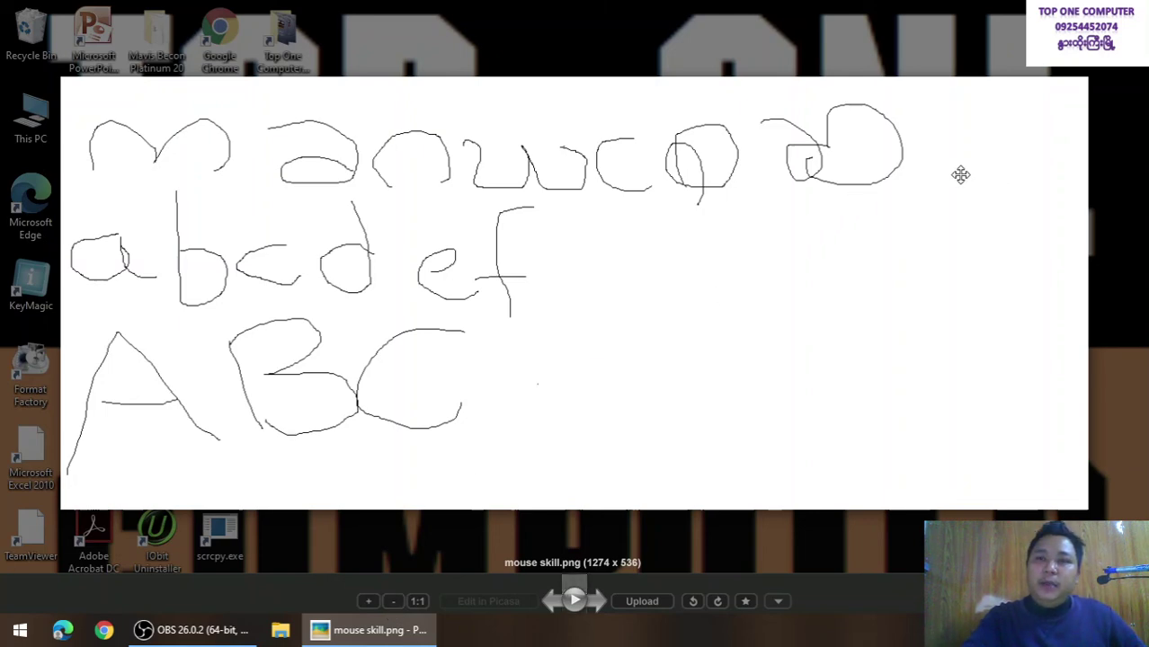
left_click(1134, 13)
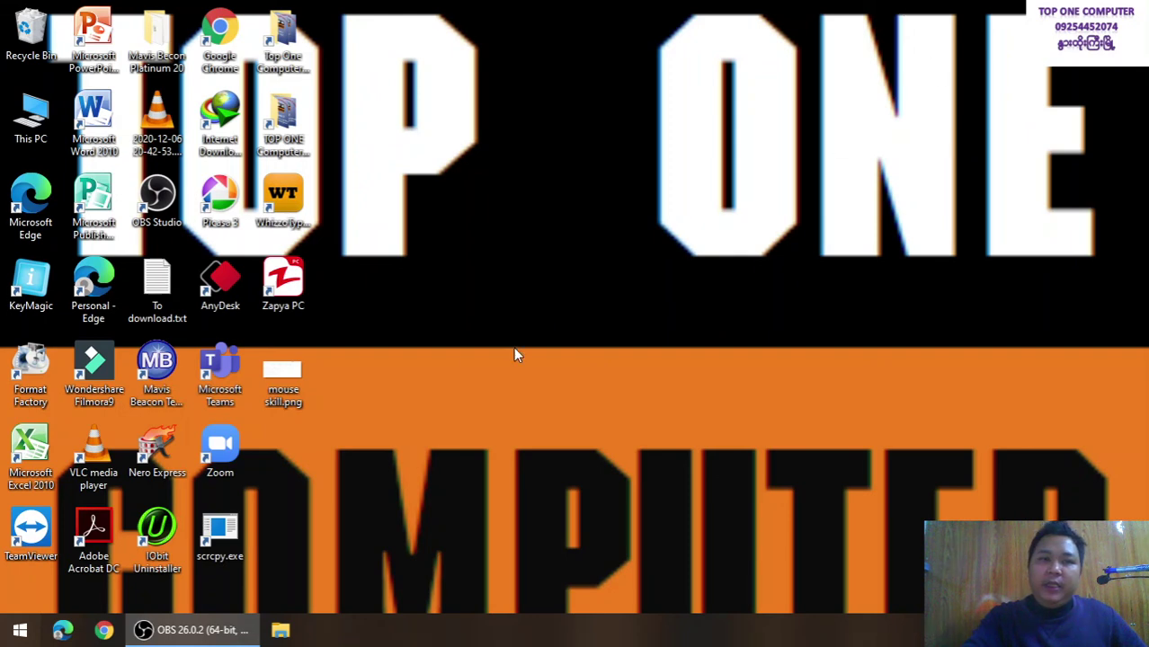
right_click(316, 200)
mouse_move(360, 268)
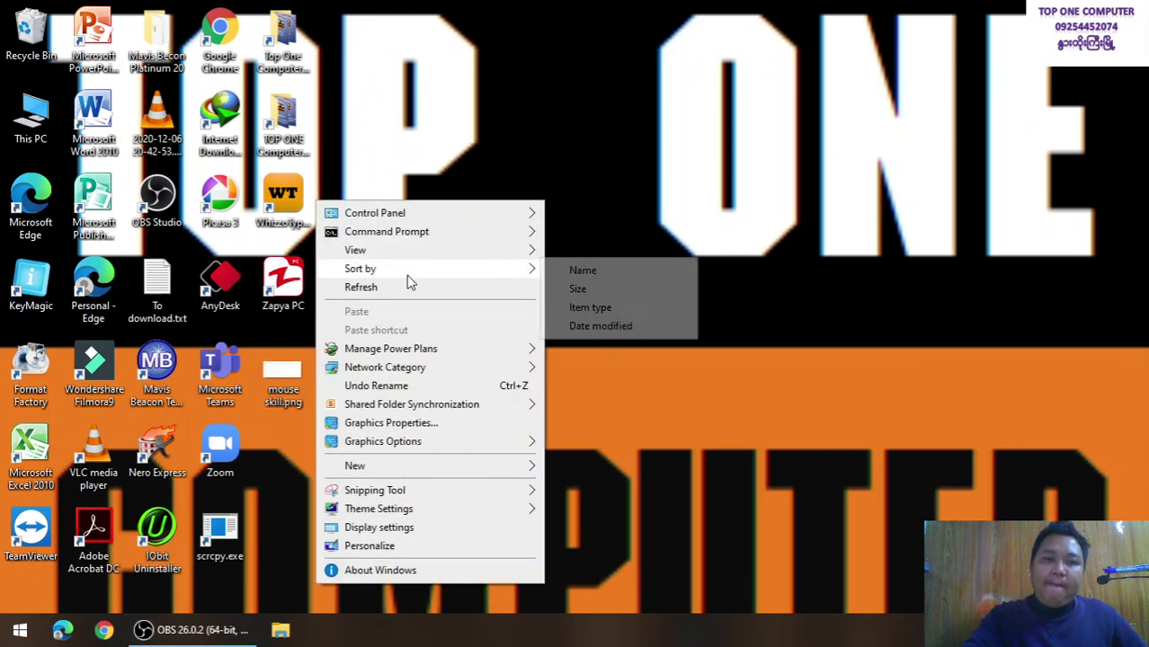
left_click(407, 286)
right_click(452, 193)
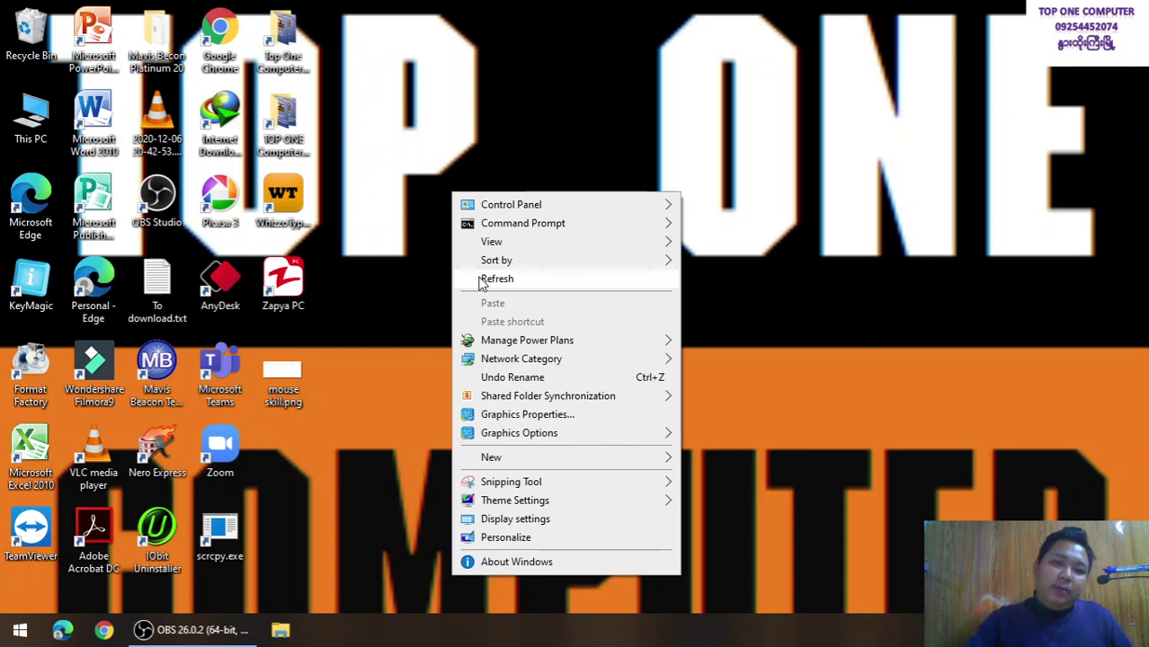
left_click(479, 280)
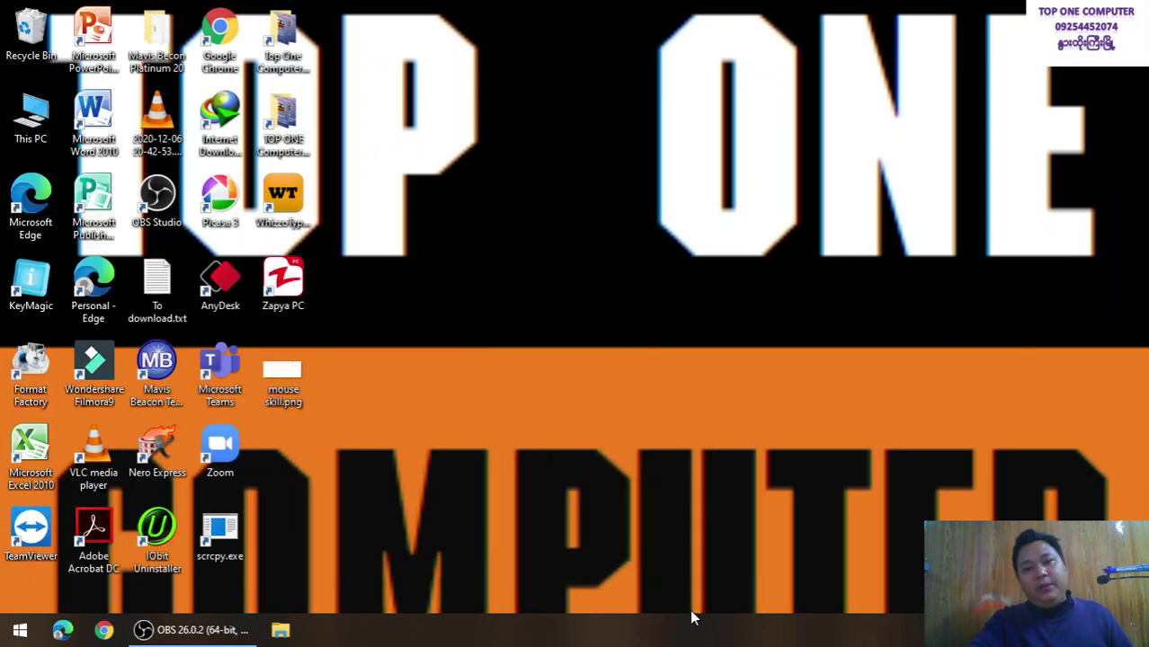
left_click(296, 400)
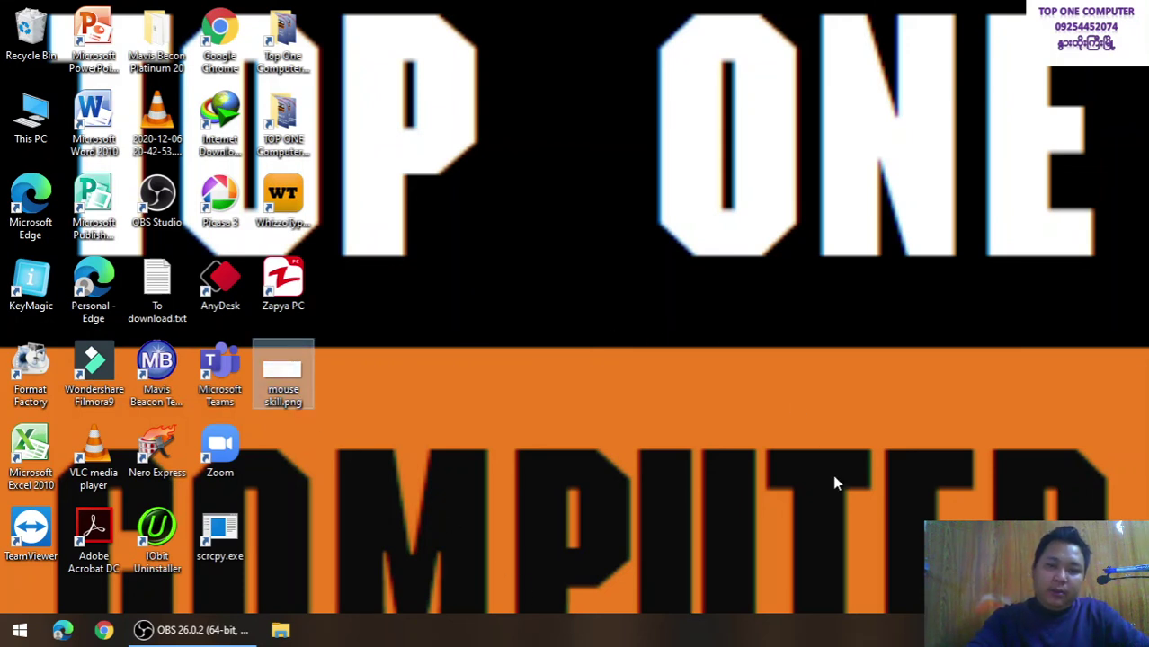